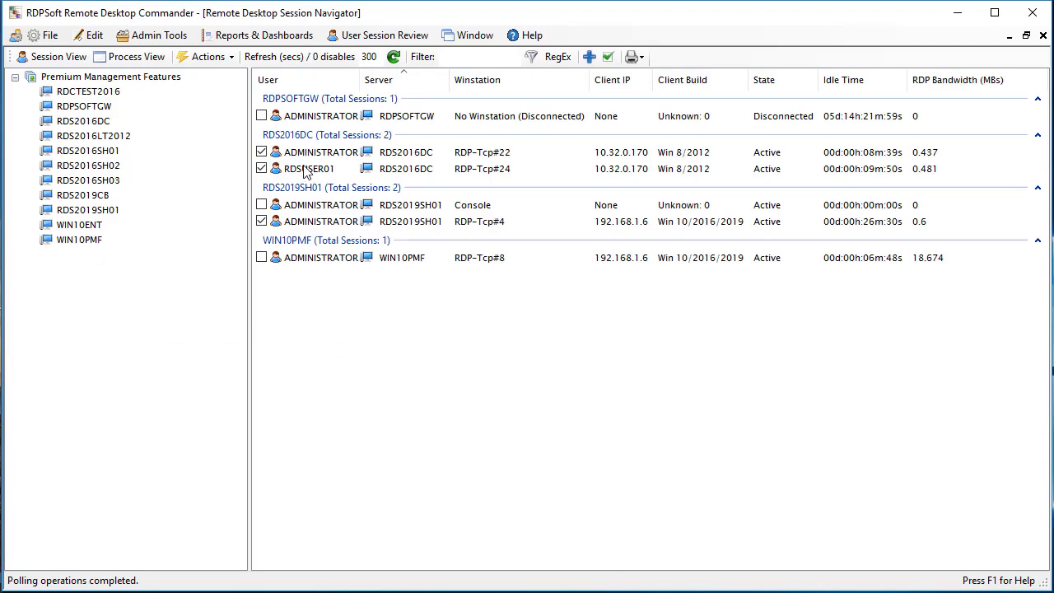
Step: Start shadowing the three checked sessions on RDS2016DC and RDS2019SH01 with SuperShadow in View Only mode, without user consent
{"action": "right_click", "coordinate": [305, 223]}
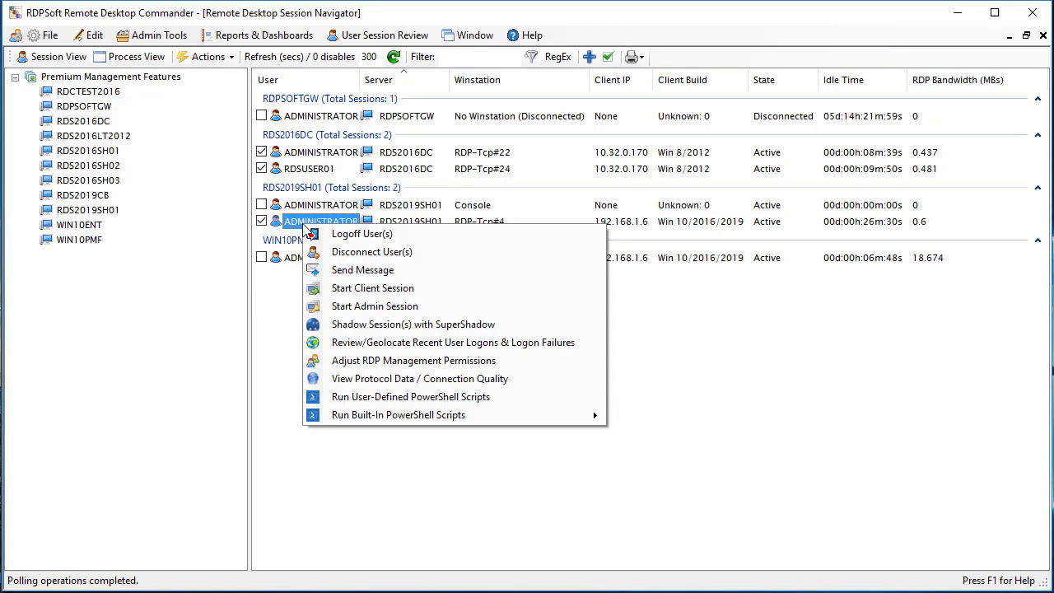
{"action": "left_click", "coordinate": [352, 326]}
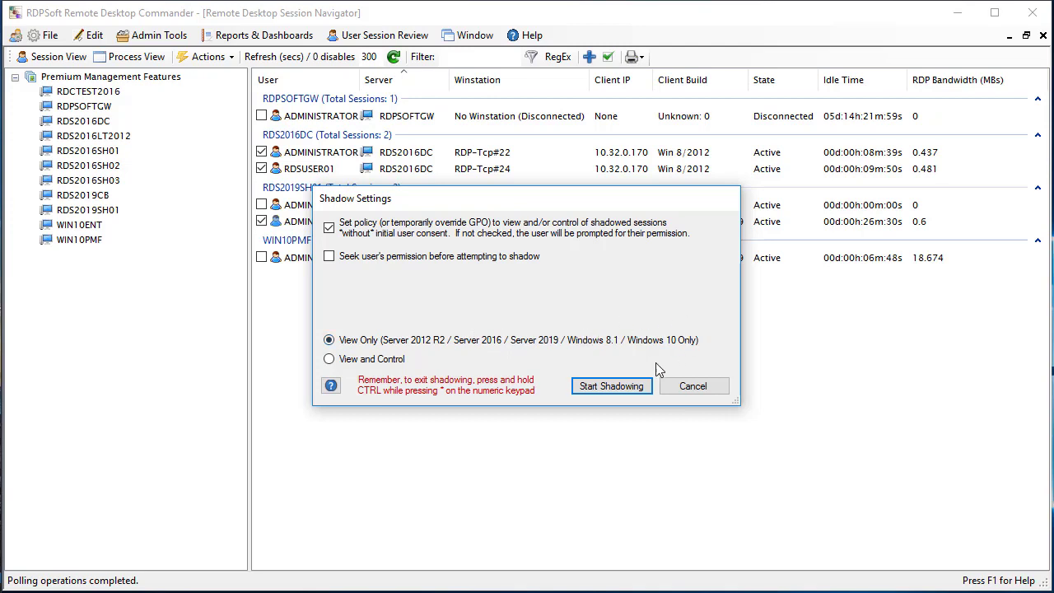
{"action": "left_click", "coordinate": [626, 387]}
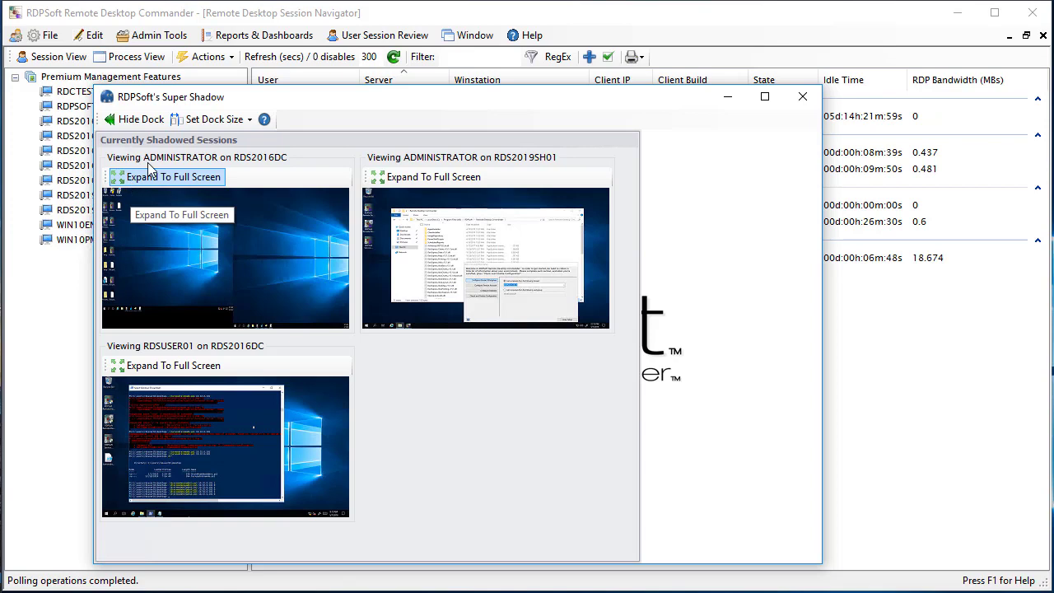
Step: Try the Medium dock size, and switch the dock of shadowed sessions to Large
{"action": "left_click", "coordinate": [218, 124]}
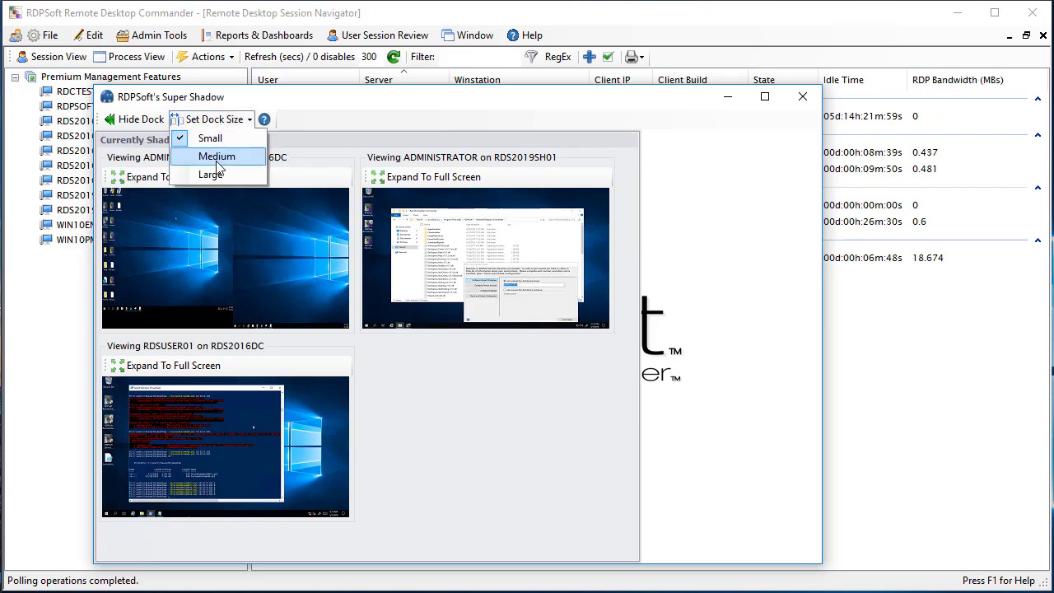
{"action": "left_click", "coordinate": [217, 163]}
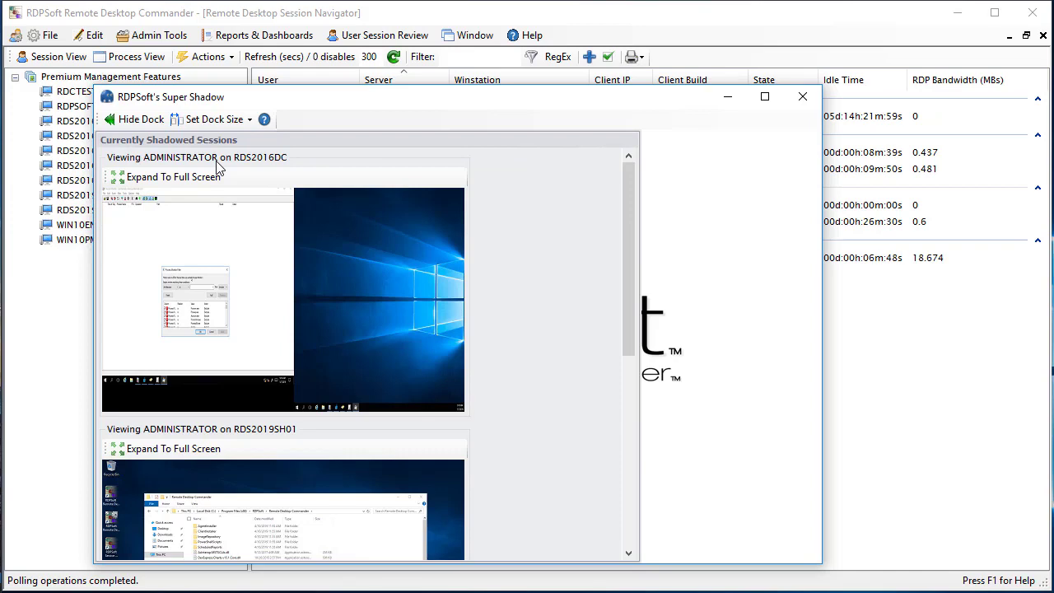
{"action": "left_click", "coordinate": [230, 119]}
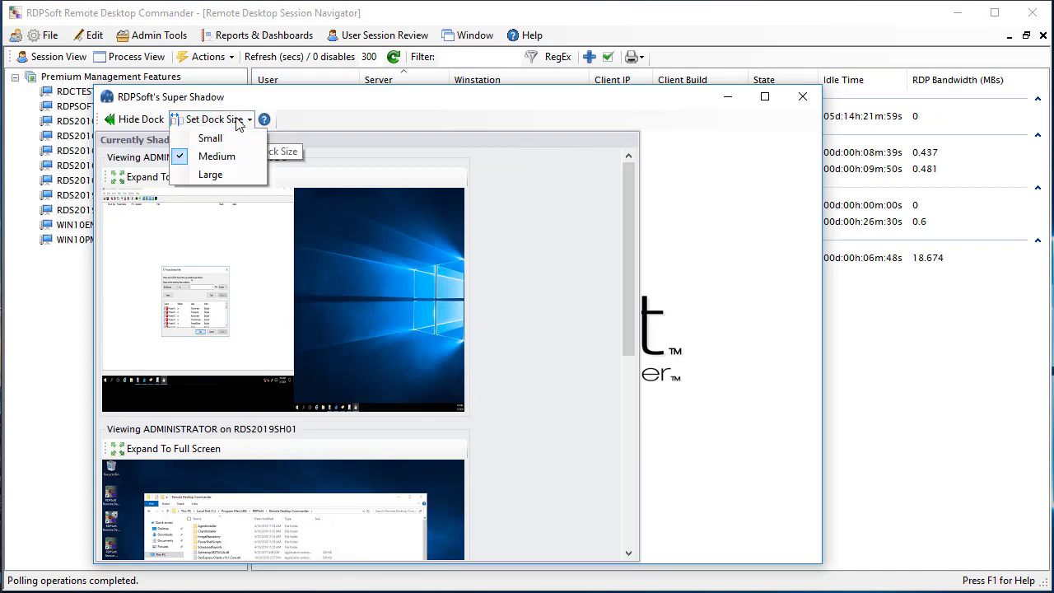
{"action": "left_click", "coordinate": [220, 178]}
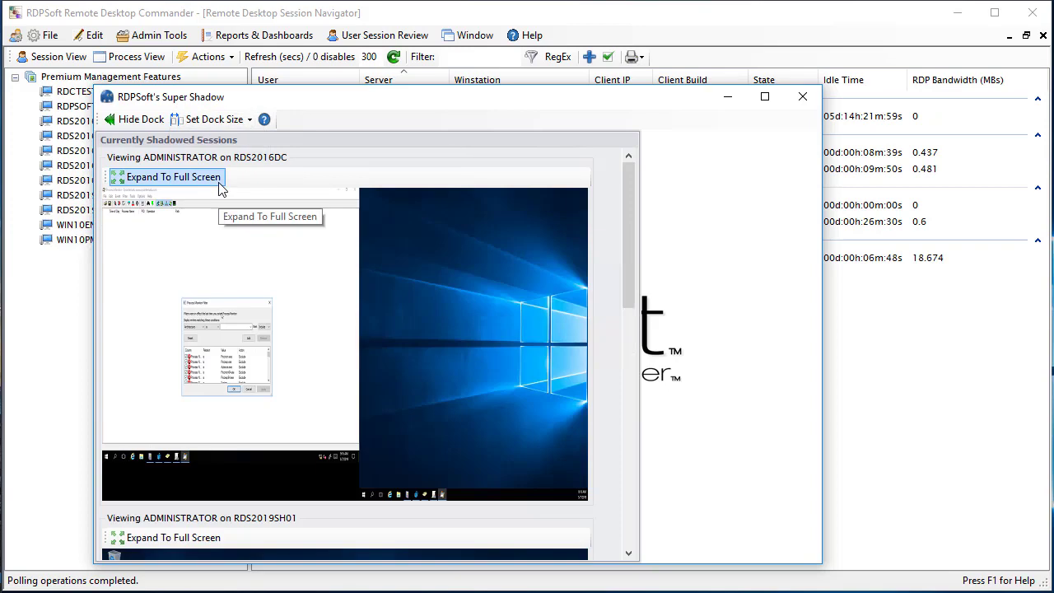
Step: Move the Super Shadow window to the screen's upper-left corner and enlarge it to fill nearly the whole screen
{"action": "mouse_move", "coordinate": [632, 227]}
{"action": "left_mouse_down"}
{"action": "mouse_move", "coordinate": [622, 362]}
{"action": "mouse_move", "coordinate": [631, 500]}
{"action": "mouse_move", "coordinate": [628, 219]}
{"action": "left_mouse_up"}
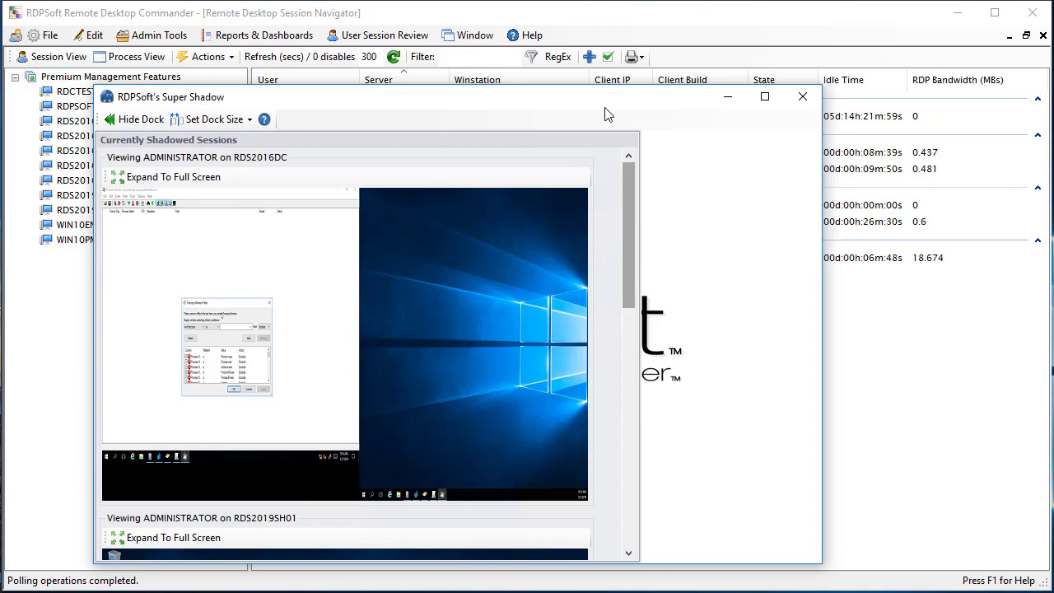
{"action": "left_click_drag", "start_coordinate": [579, 99], "coordinate": [492, 26]}
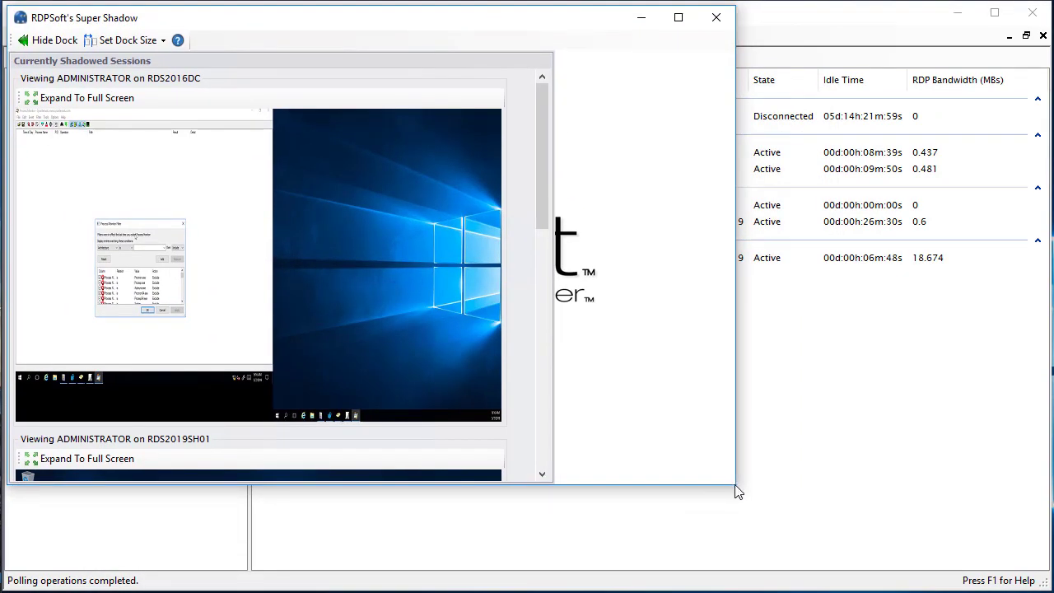
{"action": "left_click_drag", "start_coordinate": [738, 488], "coordinate": [1042, 586]}
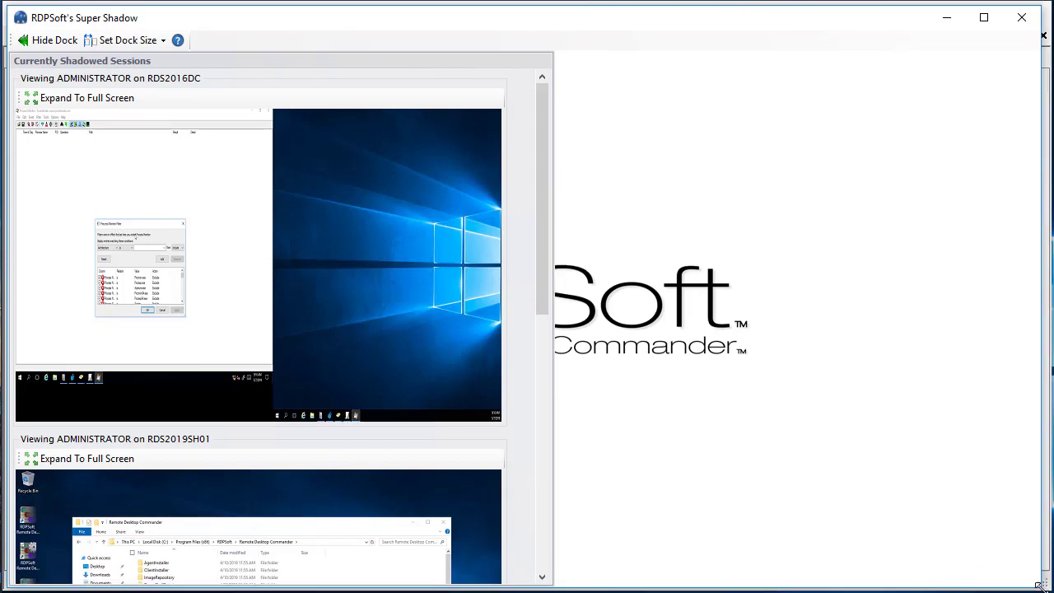
Step: Expand the ADMINISTRATOR session on RDS2016DC and examine both its monitors at native size, switching Smart Sizing off and back on
{"action": "left_click", "coordinate": [45, 100]}
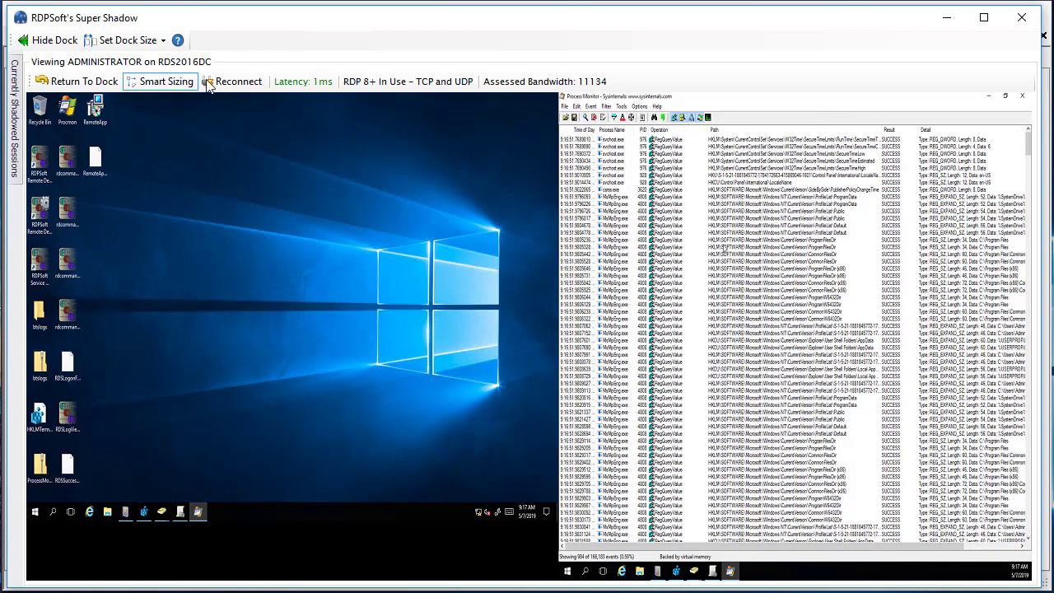
{"action": "left_click", "coordinate": [168, 86]}
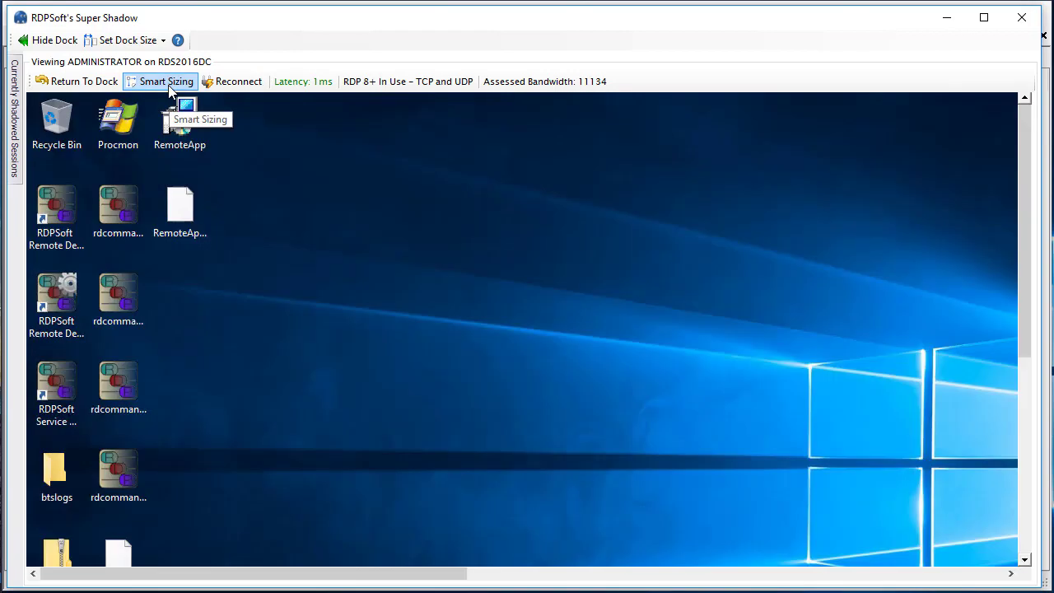
{"action": "scroll", "coordinate": [1027, 495], "scroll_direction": "down", "scroll_amount": 3}
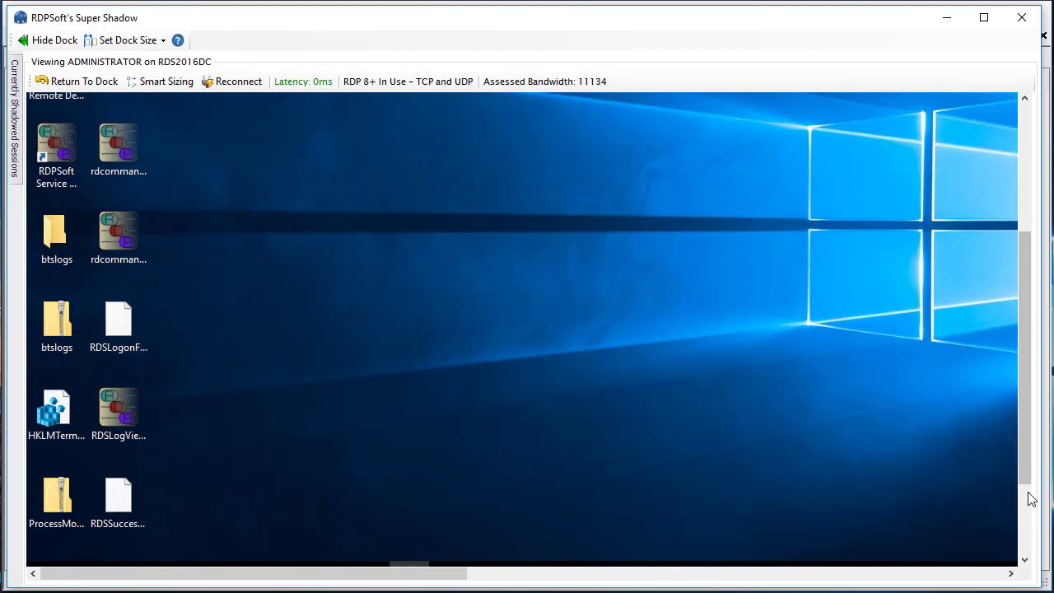
{"action": "scroll", "coordinate": [1027, 498], "scroll_direction": "down", "scroll_amount": 2}
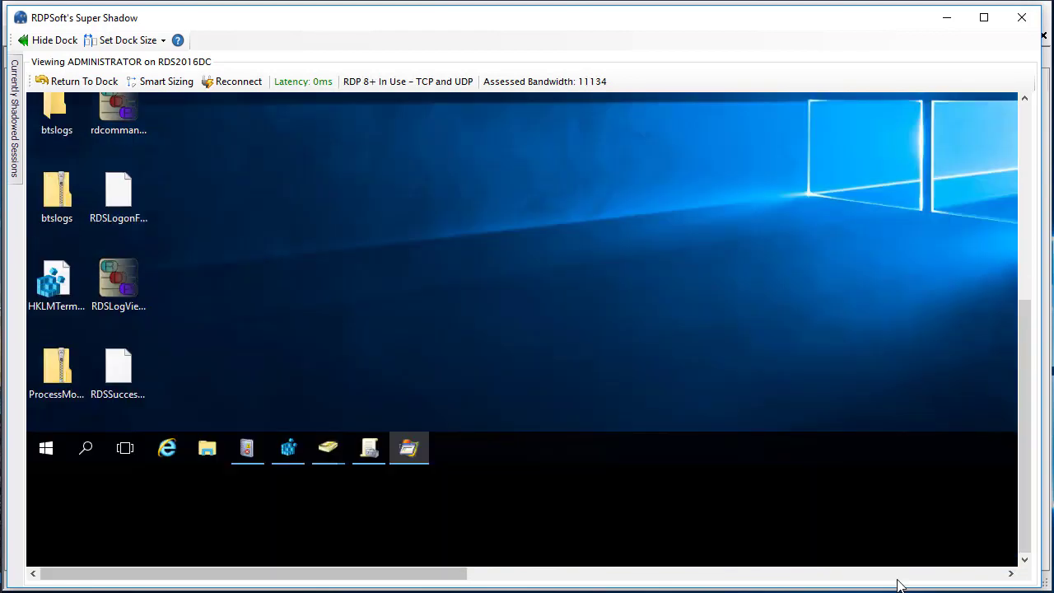
{"action": "scroll", "coordinate": [899, 577], "scroll_direction": "right", "scroll_amount": 6}
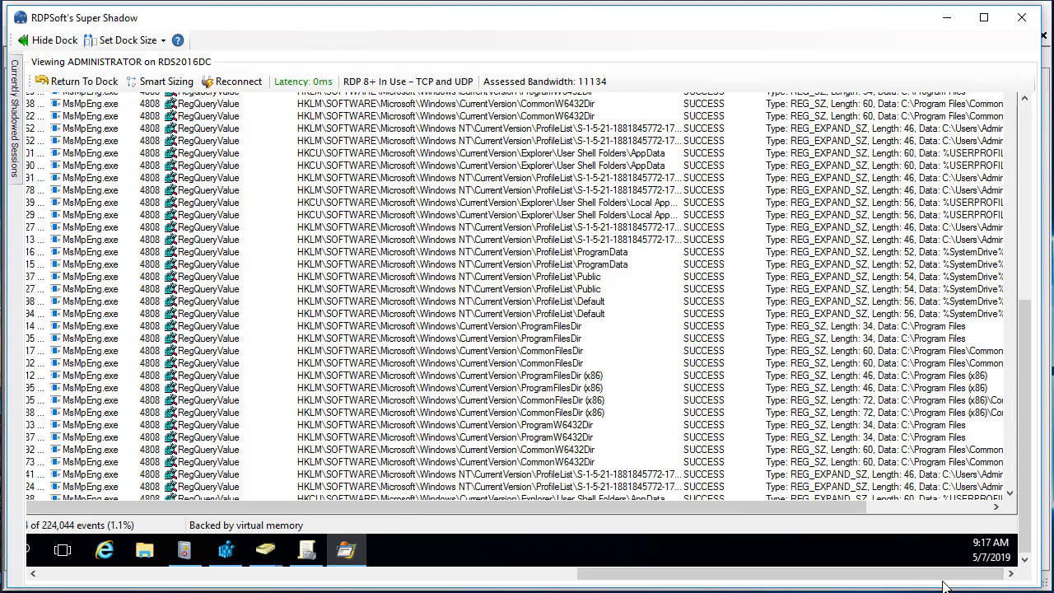
{"action": "scroll", "coordinate": [967, 585], "scroll_direction": "left", "scroll_amount": 3}
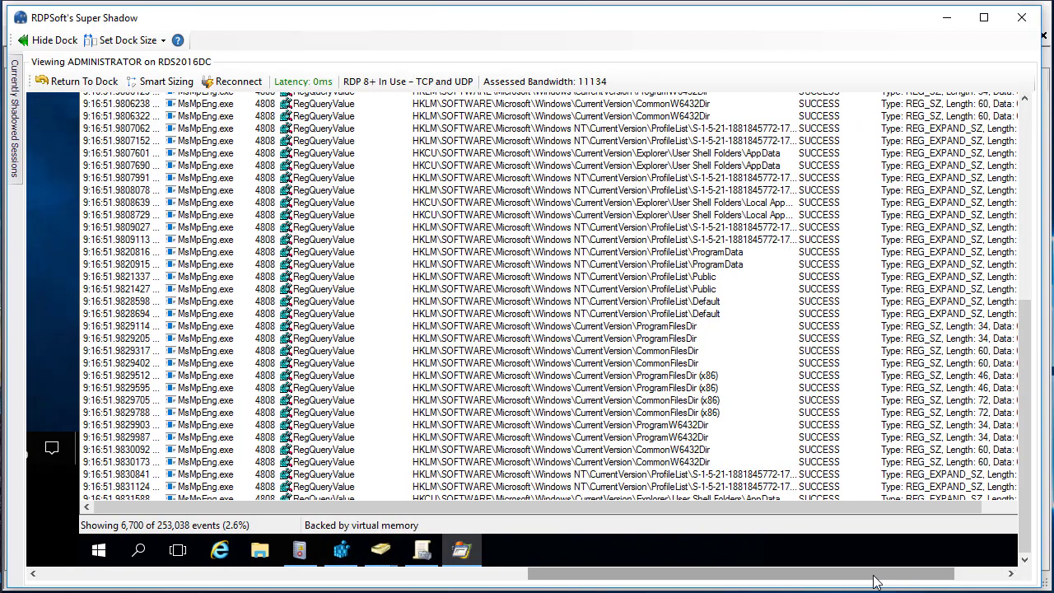
{"action": "scroll", "coordinate": [1029, 478], "scroll_direction": "up", "scroll_amount": 1}
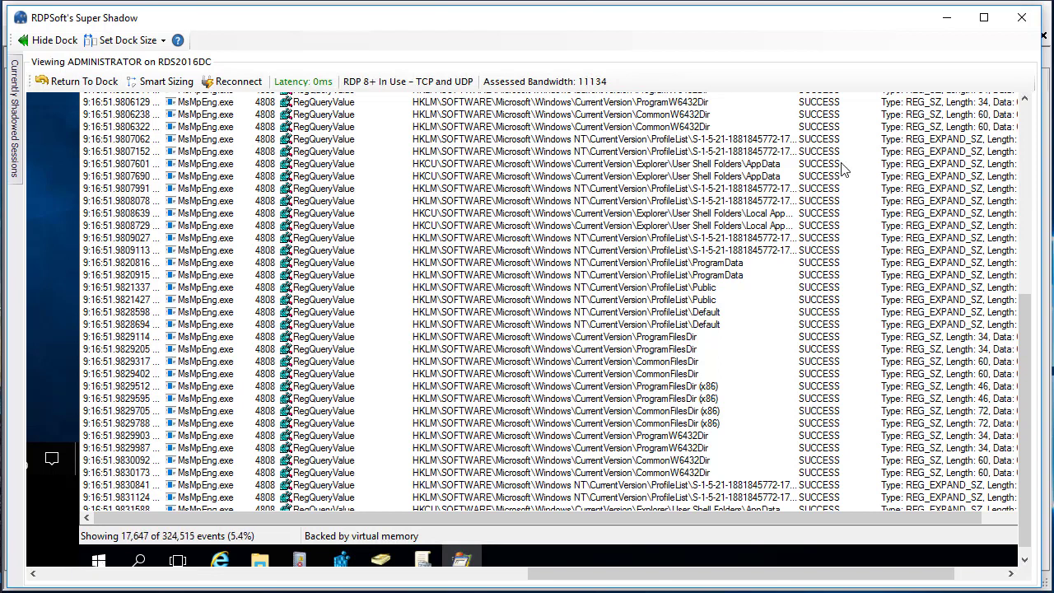
{"action": "left_click_drag", "start_coordinate": [1028, 302], "coordinate": [1035, 340]}
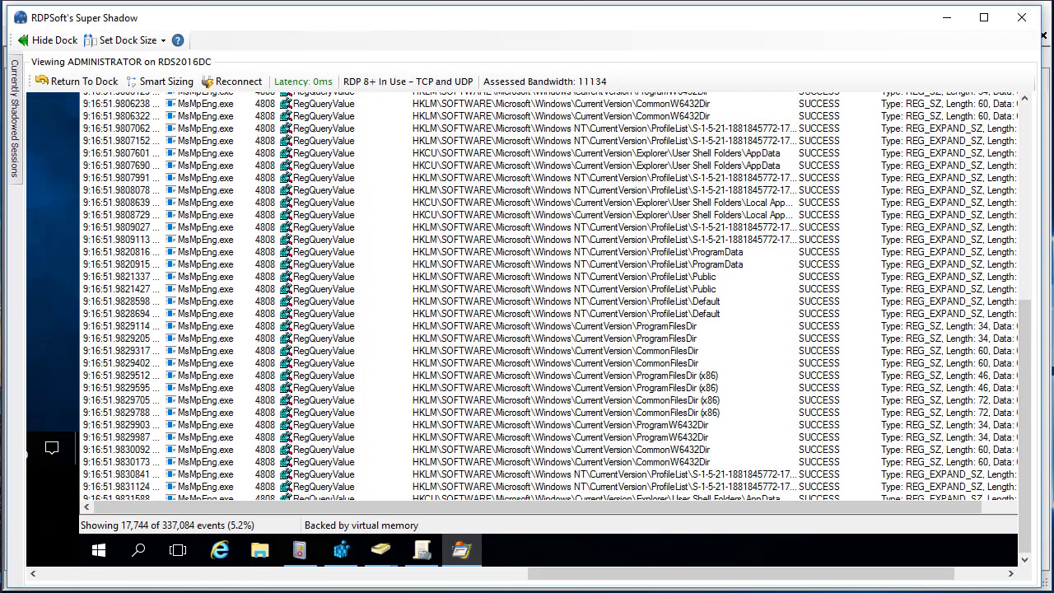
{"action": "left_click_drag", "start_coordinate": [660, 580], "coordinate": [201, 587]}
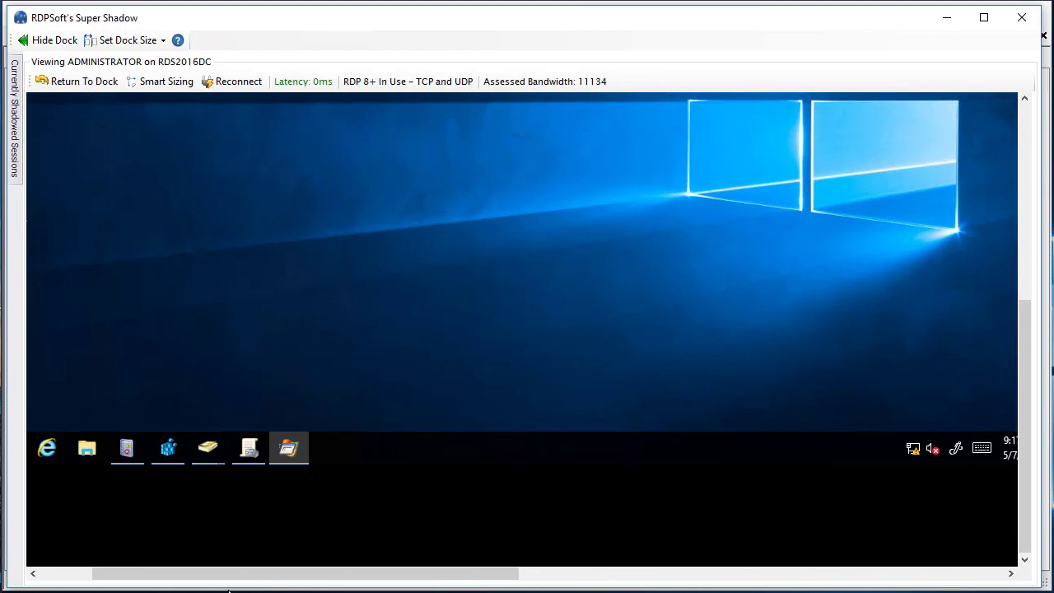
{"action": "left_click", "coordinate": [150, 86]}
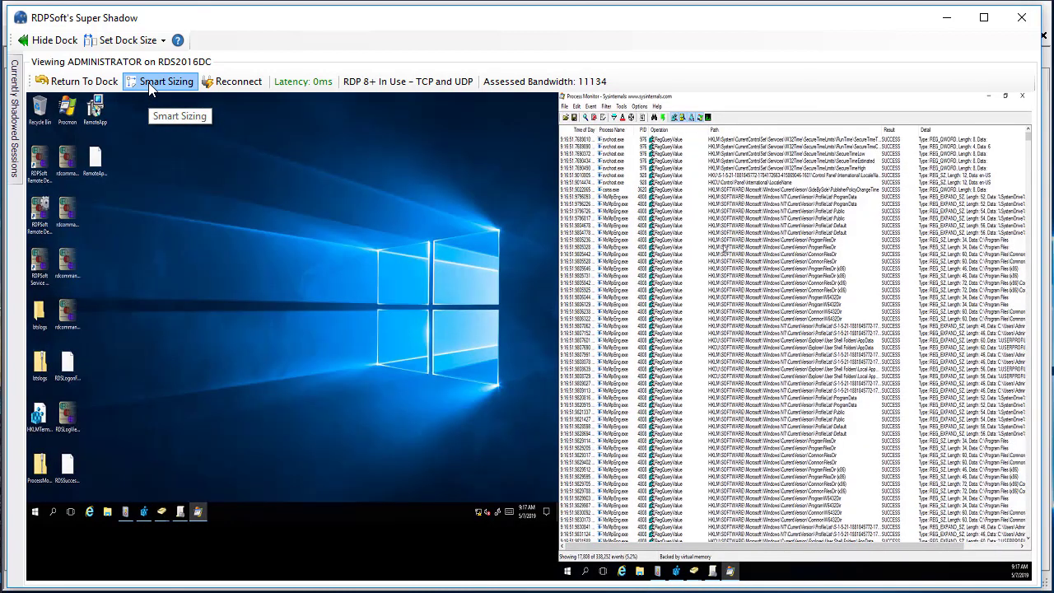
Step: Return the RDS2016DC session to the dock and expand the ADMINISTRATOR session on RDS2019SH01 to full screen
{"action": "left_click", "coordinate": [90, 87]}
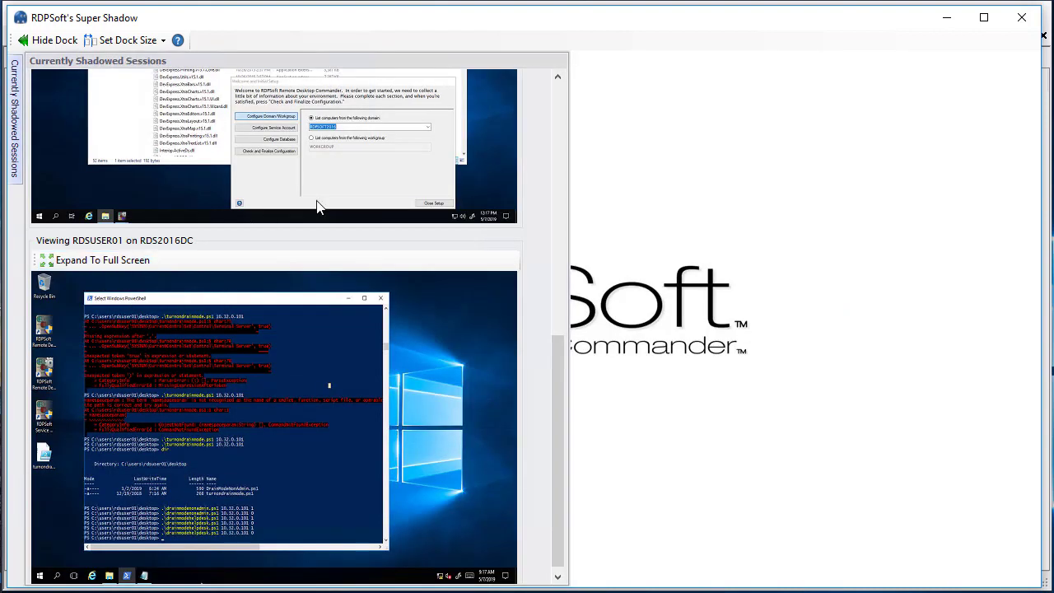
{"action": "left_click_drag", "start_coordinate": [561, 365], "coordinate": [555, 280]}
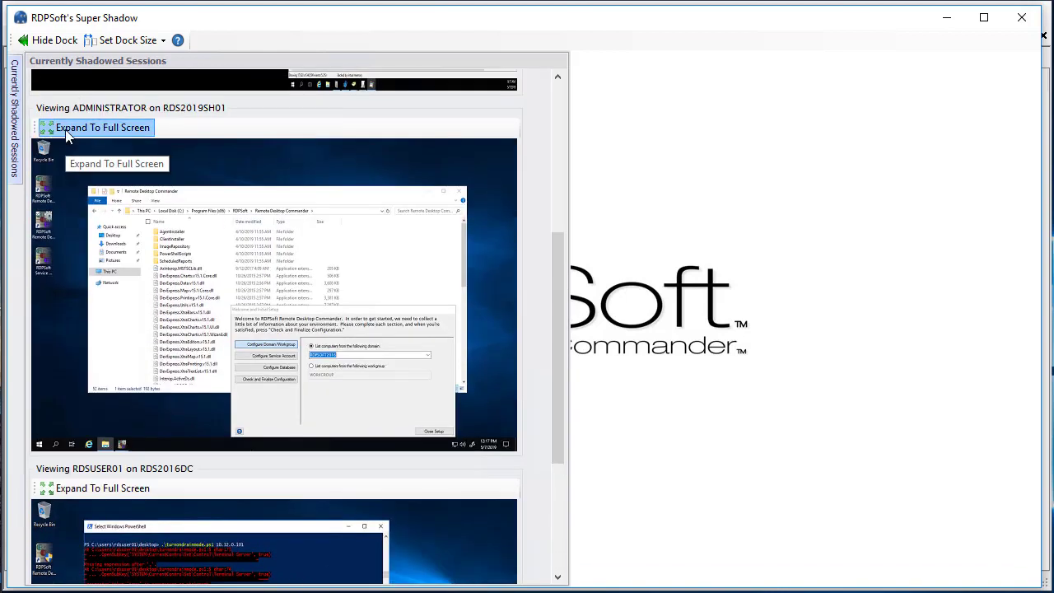
{"action": "left_click", "coordinate": [67, 132]}
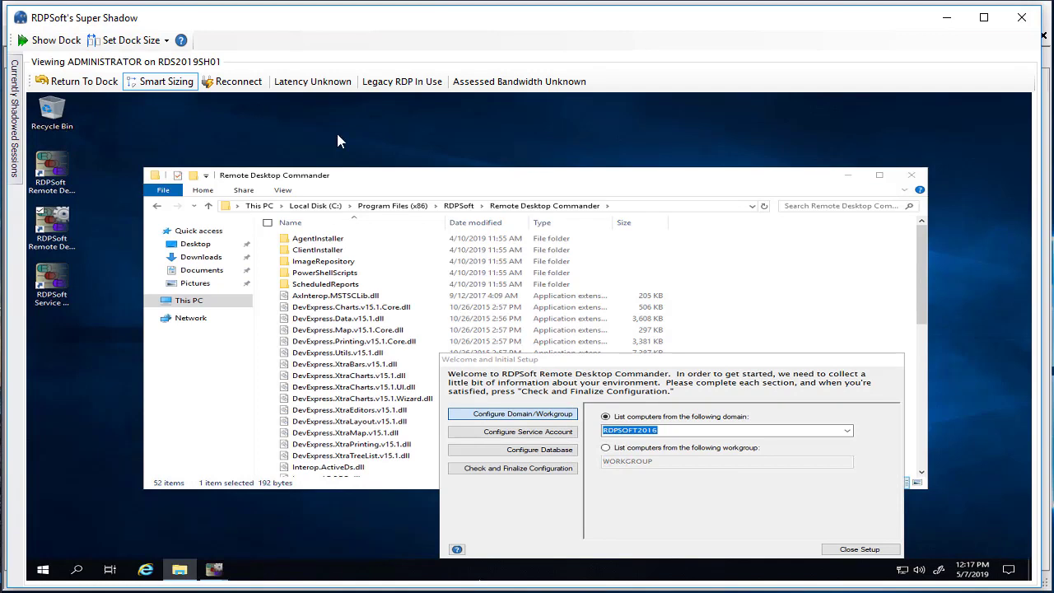
Step: Show the dock over the expanded RDS2019SH01 session, look through the other shadowed sessions and hide the dock again
{"action": "left_click", "coordinate": [18, 95]}
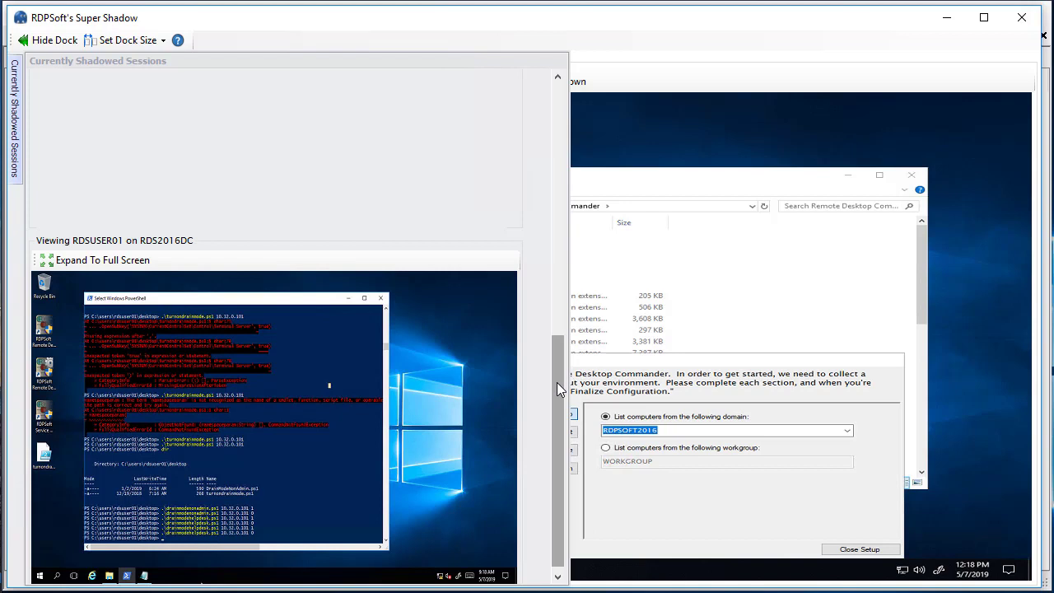
{"action": "left_click_drag", "start_coordinate": [557, 382], "coordinate": [560, 93]}
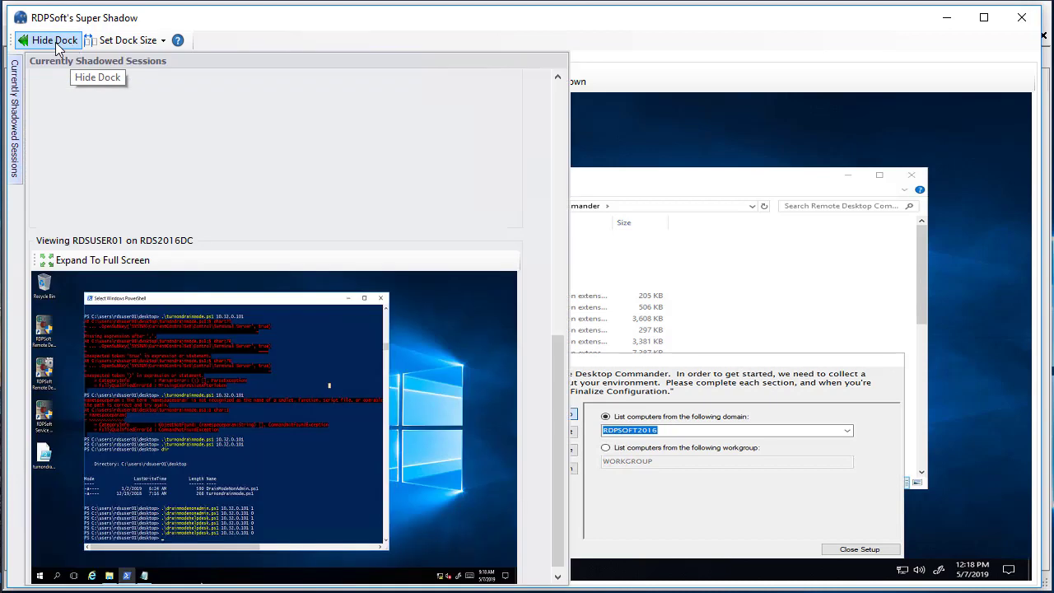
{"action": "left_click", "coordinate": [70, 43]}
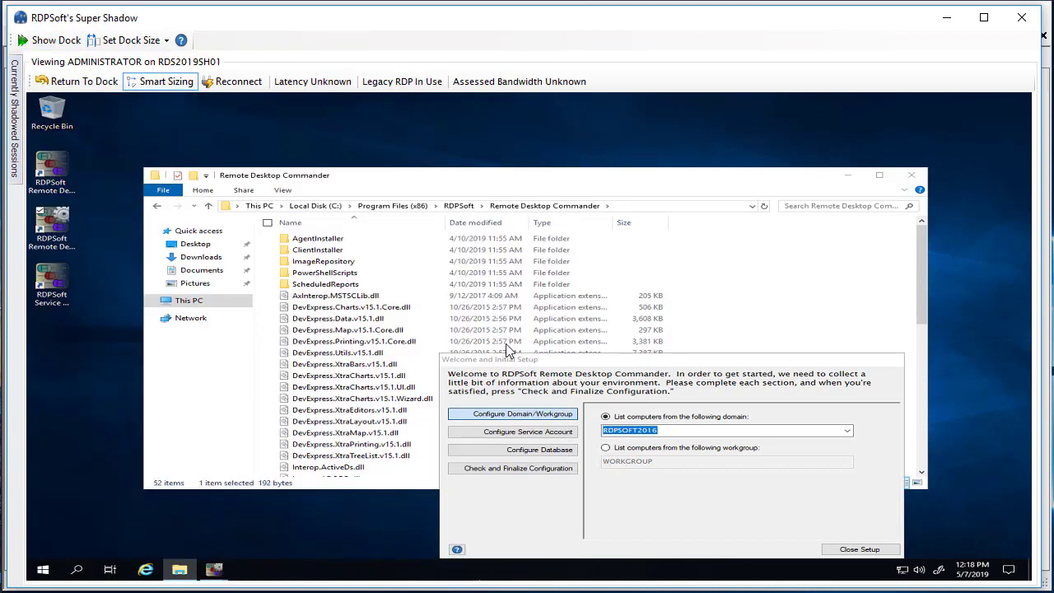
Step: Return the RDS2019SH01 session to the dock and expand the ADMINISTRATOR session on RDS2016DC to full screen
{"action": "left_click", "coordinate": [78, 81]}
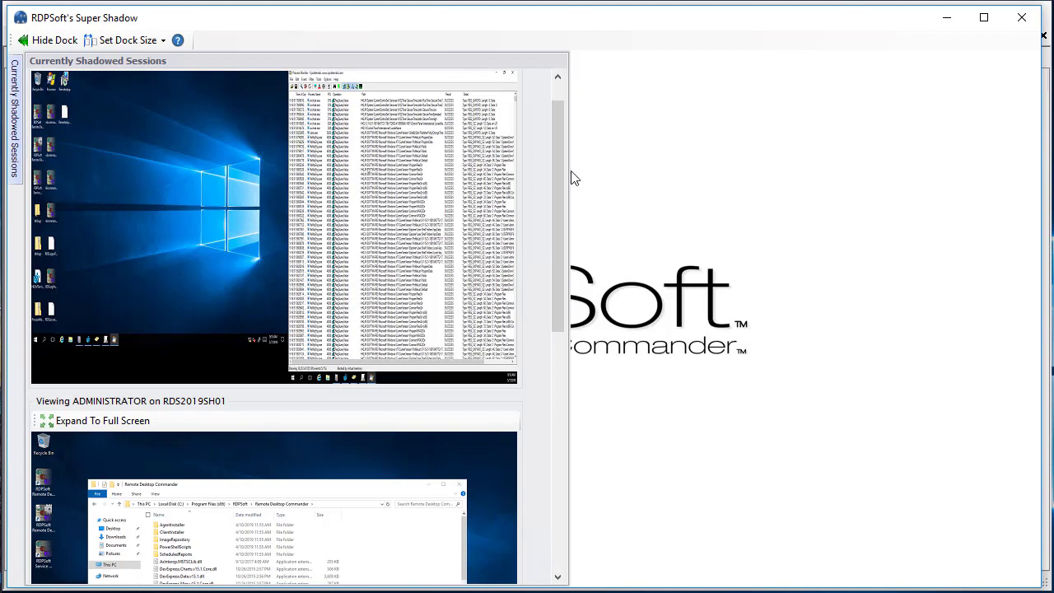
{"action": "left_click_drag", "start_coordinate": [562, 180], "coordinate": [558, 123]}
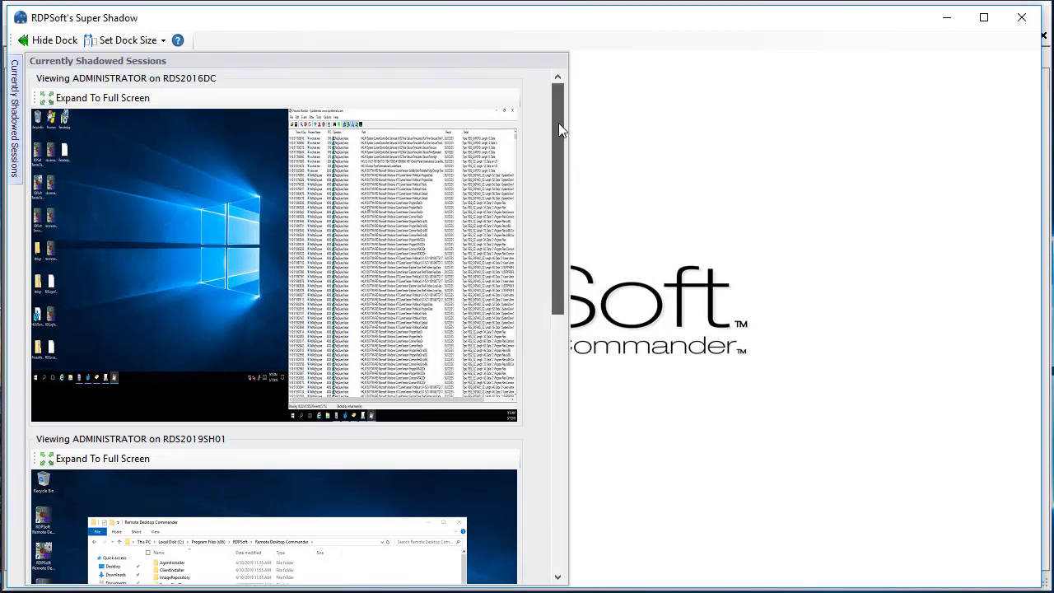
{"action": "left_click", "coordinate": [47, 99]}
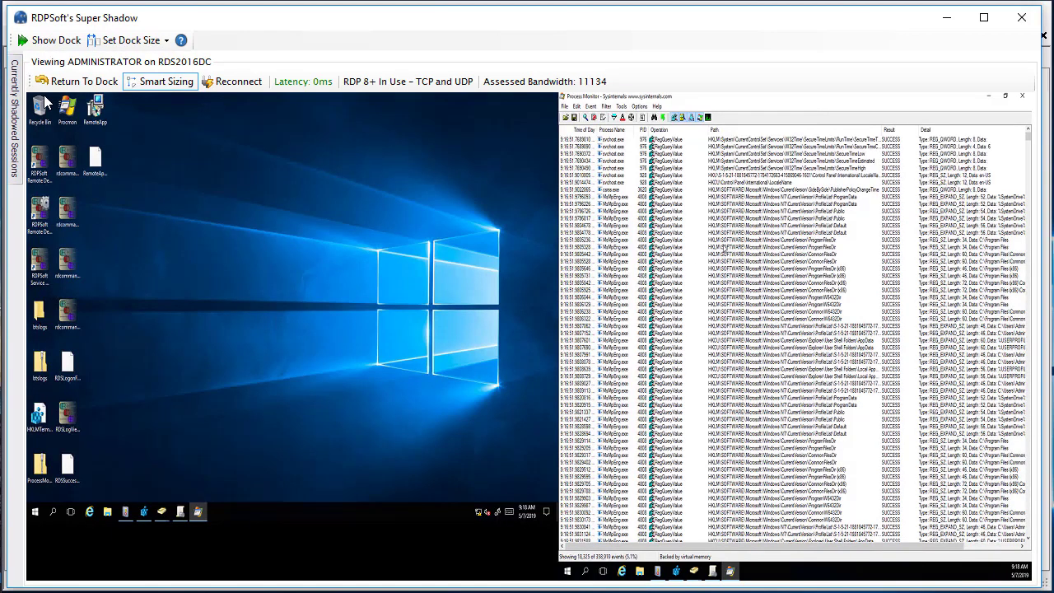
Step: Reconnect the shadowed ADMINISTRATOR session on RDS2016DC in View and Control mode
{"action": "left_click", "coordinate": [229, 82]}
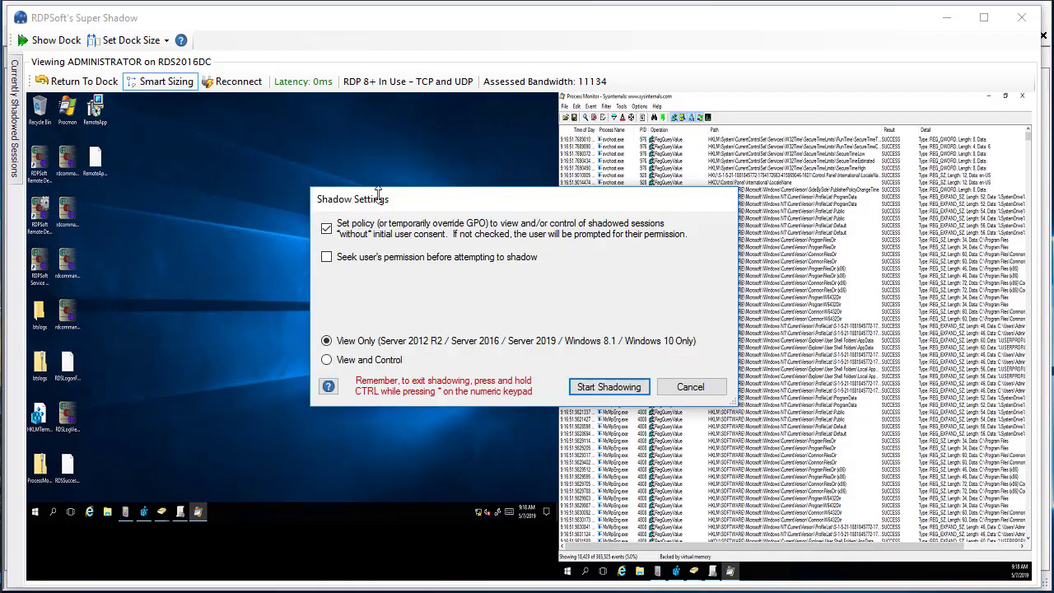
{"action": "left_click", "coordinate": [377, 362]}
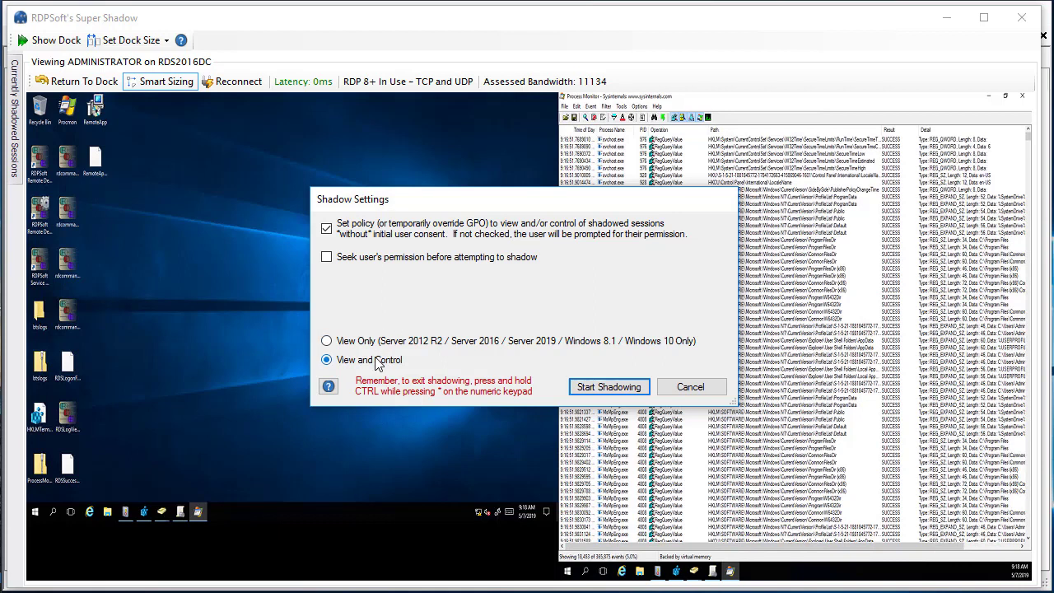
{"action": "left_click", "coordinate": [608, 386]}
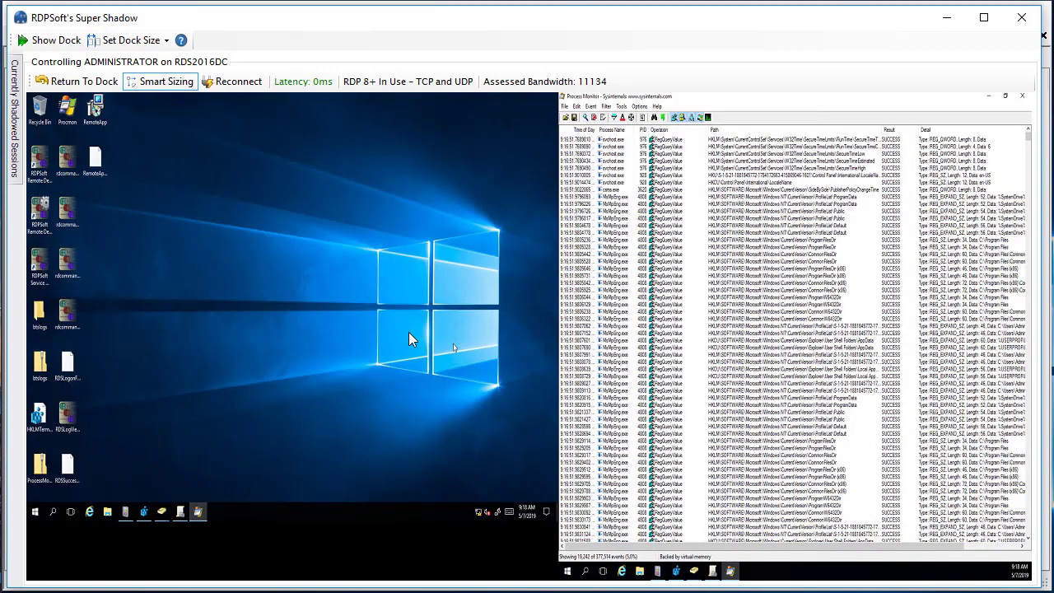
Step: Turn off Smart Sizing, open the Recycle Bin on the controlled remote desktop and move its window up and to the left
{"action": "left_click", "coordinate": [153, 84]}
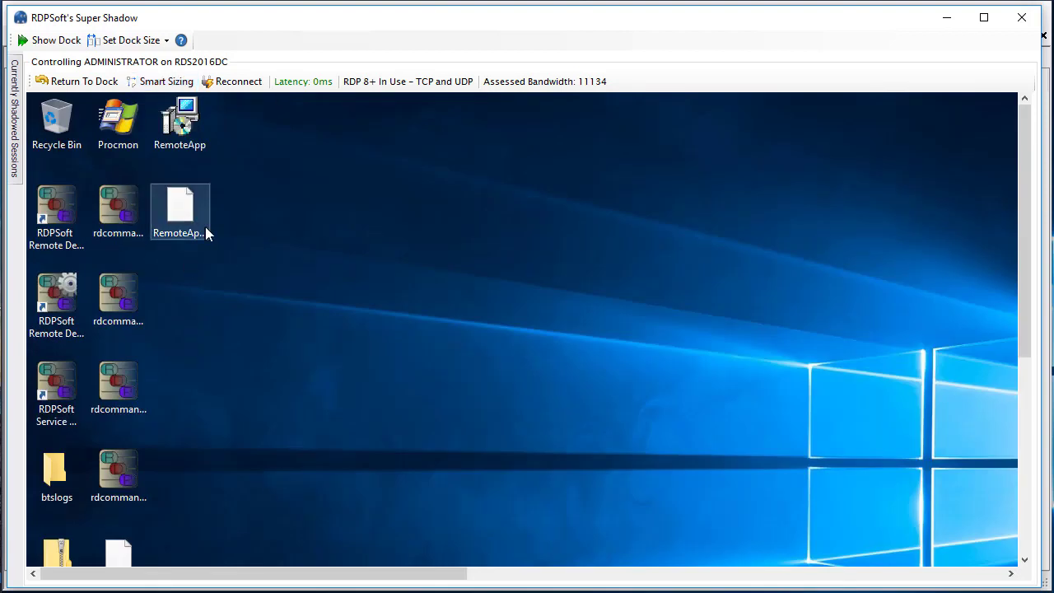
{"action": "double_click", "coordinate": [54, 146]}
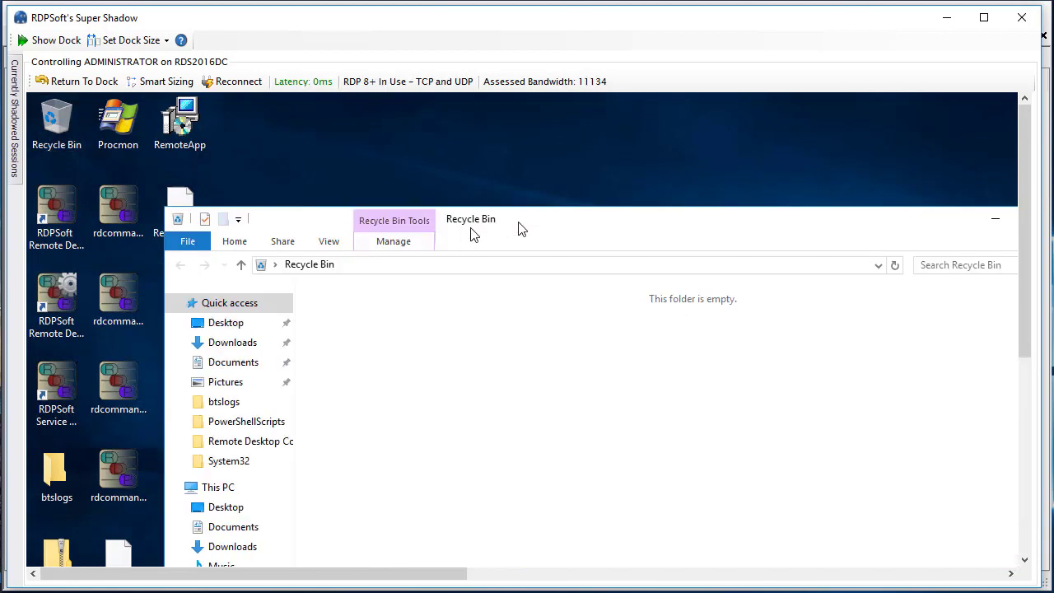
{"action": "left_click_drag", "start_coordinate": [555, 228], "coordinate": [470, 157]}
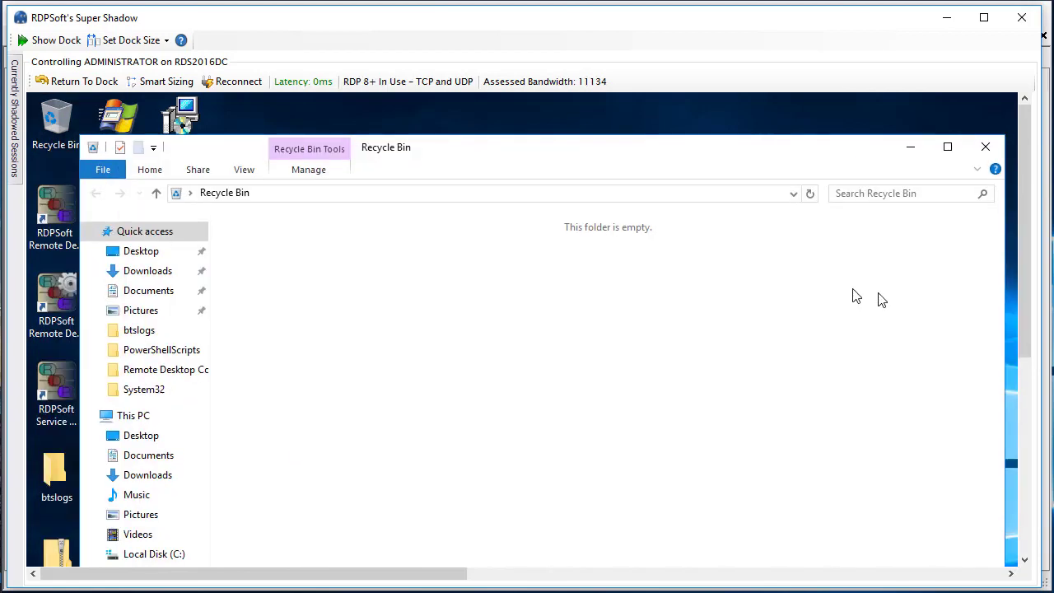
Step: Close the Recycle Bin window on the controlled remote desktop and return the ADMINISTRATOR session on RDS2016DC to the dock
{"action": "left_click_drag", "start_coordinate": [1029, 301], "coordinate": [1025, 266]}
{"action": "left_click", "coordinate": [992, 153]}
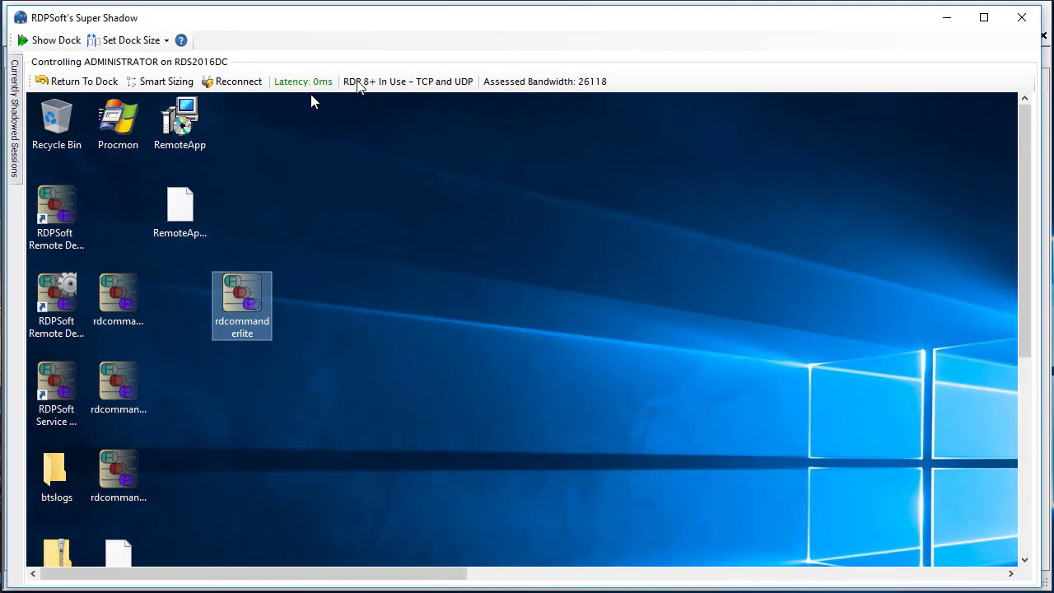
{"action": "left_click", "coordinate": [86, 82]}
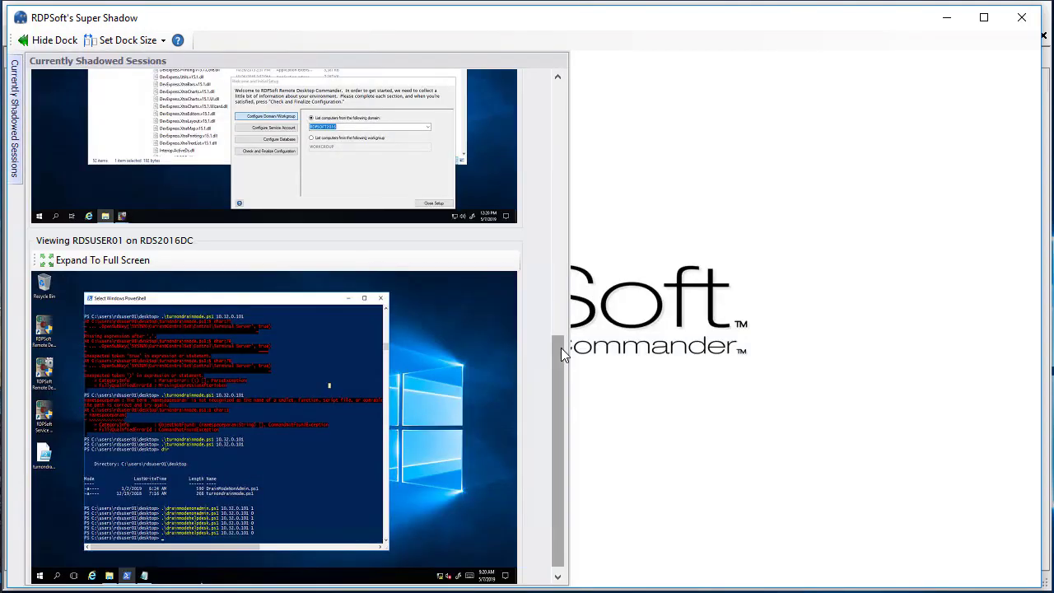
Step: Look through the docked shadowed sessions up to the first one and close the Super Shadow window
{"action": "left_click_drag", "start_coordinate": [560, 348], "coordinate": [560, 101]}
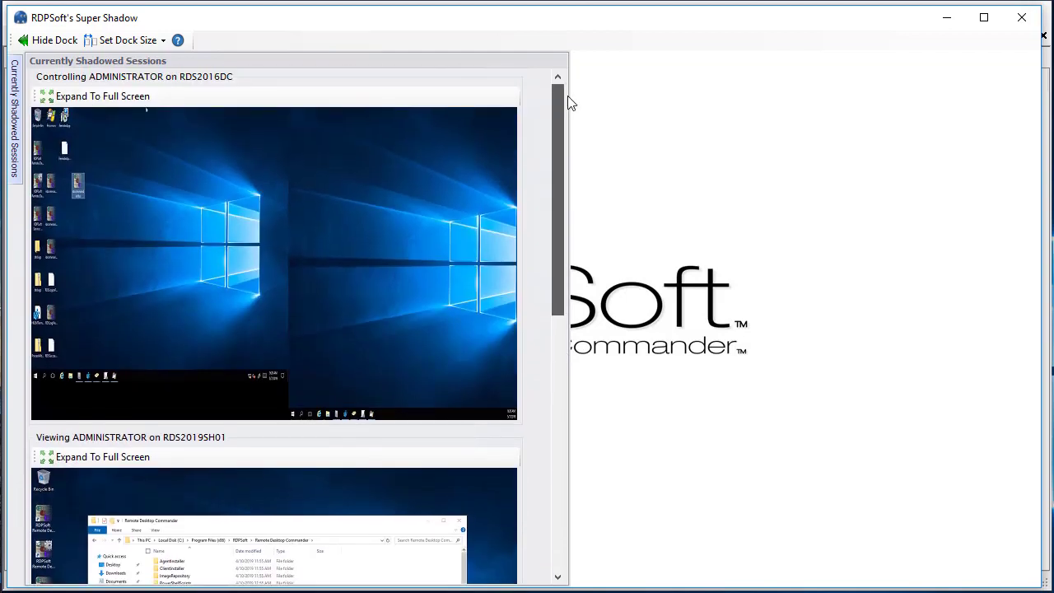
{"action": "left_click", "coordinate": [1022, 17]}
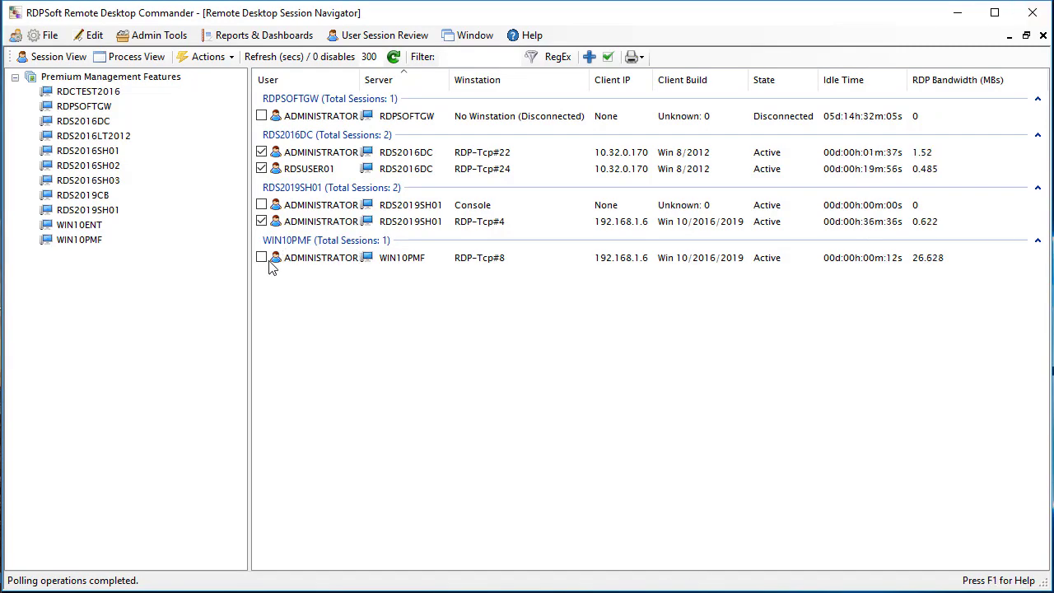
Step: Open the Remote Desktop Management Delegation Wizard and retrieve the RDP permissions from the template session host RDS2016DC
{"action": "left_click", "coordinate": [157, 38]}
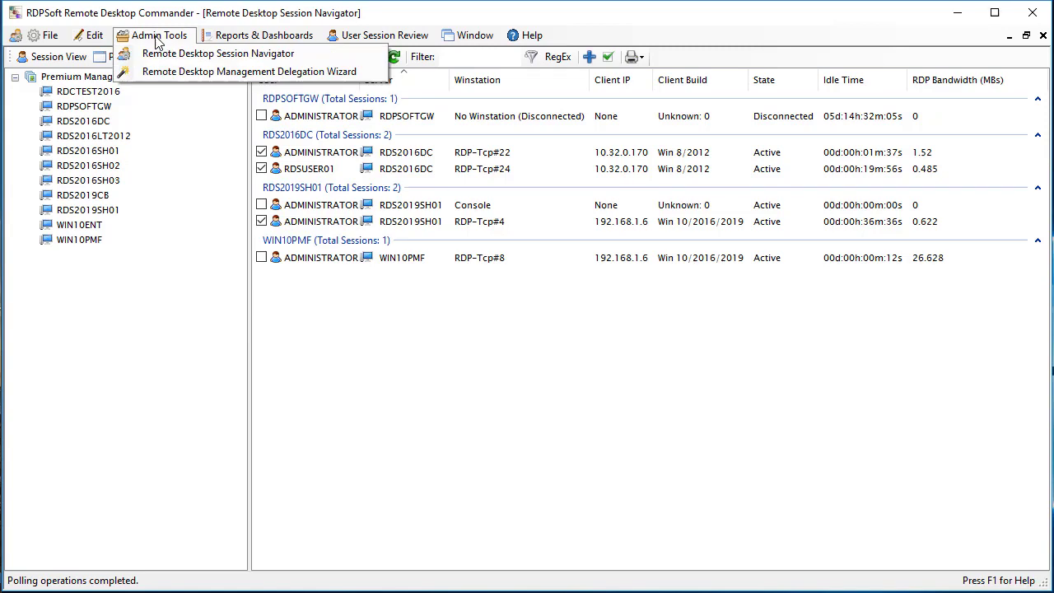
{"action": "left_click", "coordinate": [160, 74]}
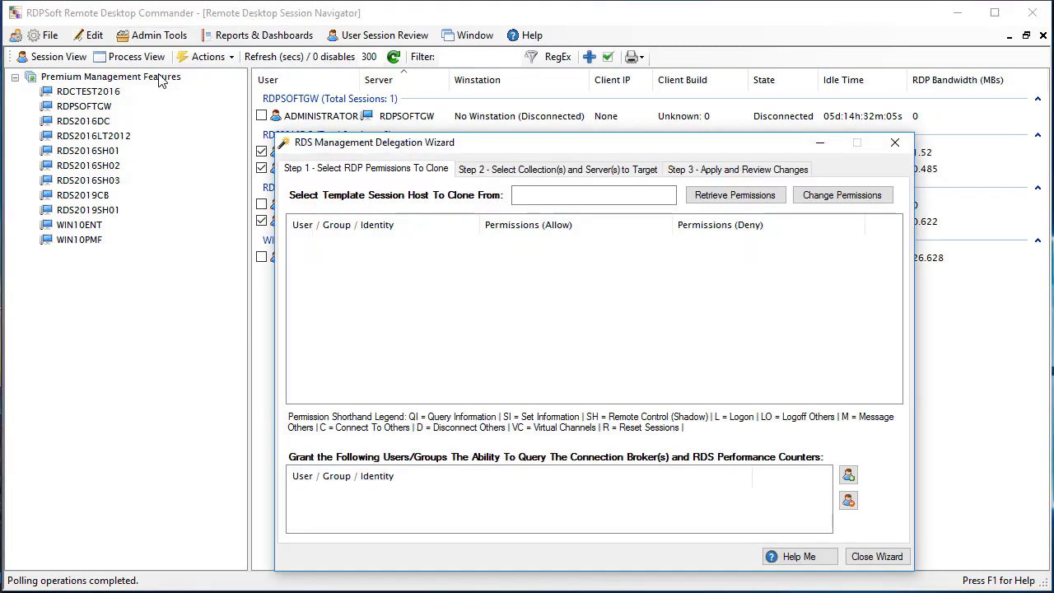
{"action": "left_click_drag", "start_coordinate": [483, 149], "coordinate": [308, 82]}
{"action": "left_click", "coordinate": [370, 125]}
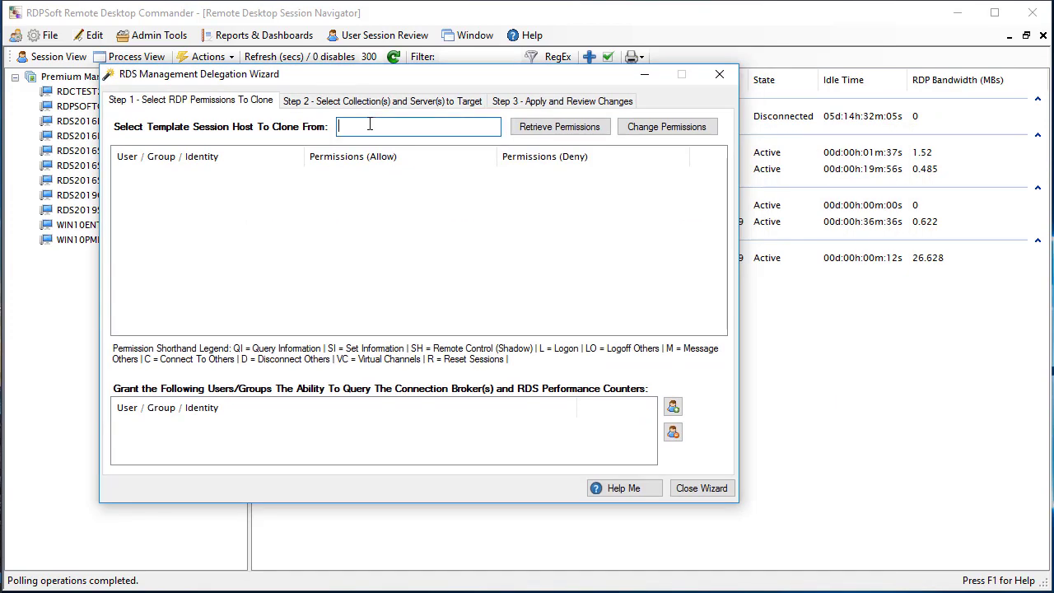
{"action": "type", "text": "RDS2016DC"}
{"action": "left_click", "coordinate": [566, 130]}
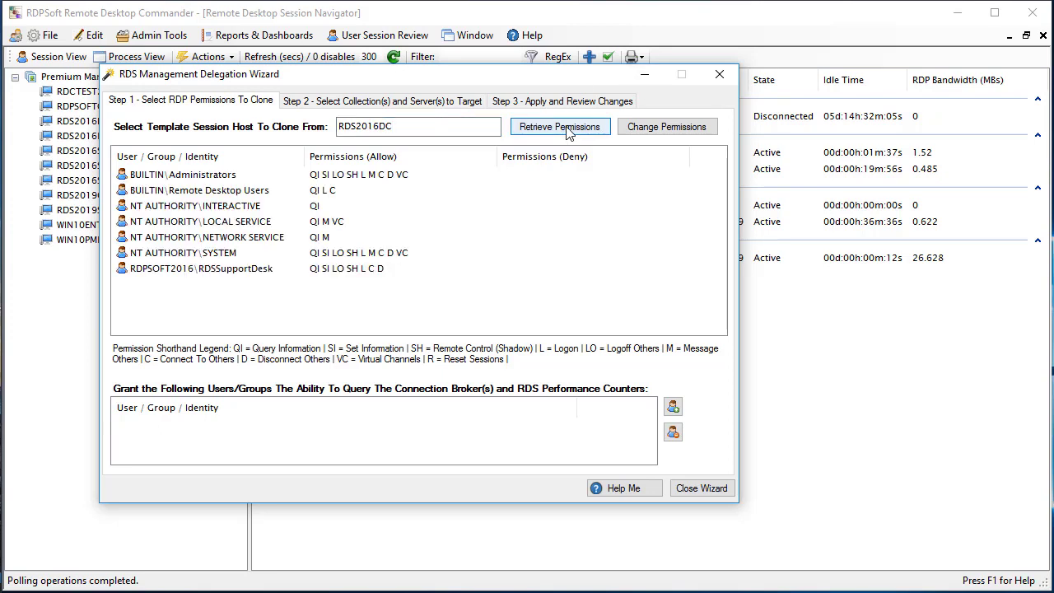
Step: Delete the RDPSOFT2016\RDSSupportDesk group from the RDP permissions of RDS2016DC and close the RDS Configuration Tool
{"action": "left_click", "coordinate": [650, 135]}
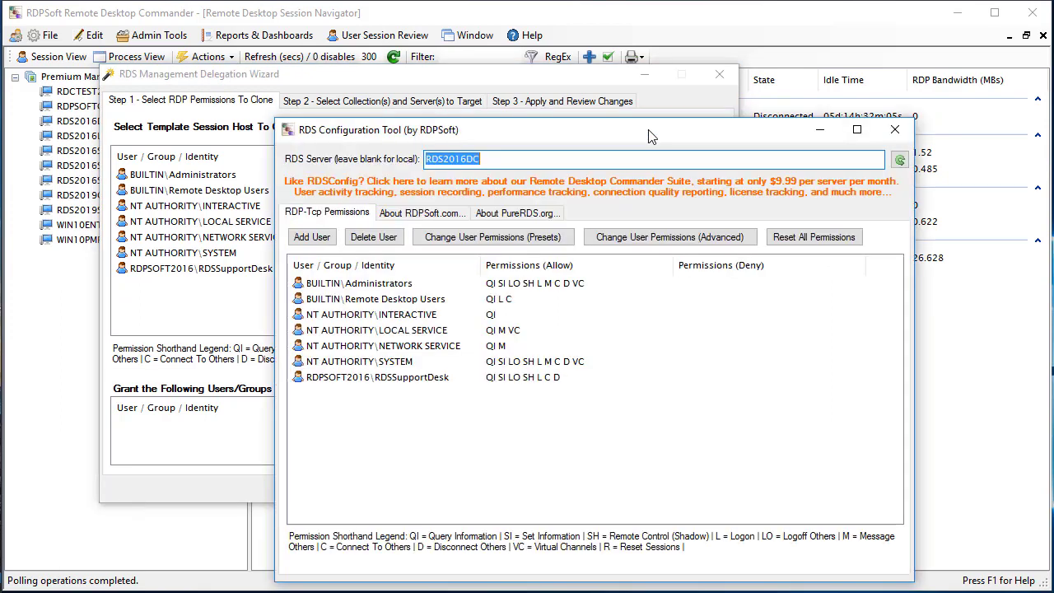
{"action": "left_click", "coordinate": [388, 376]}
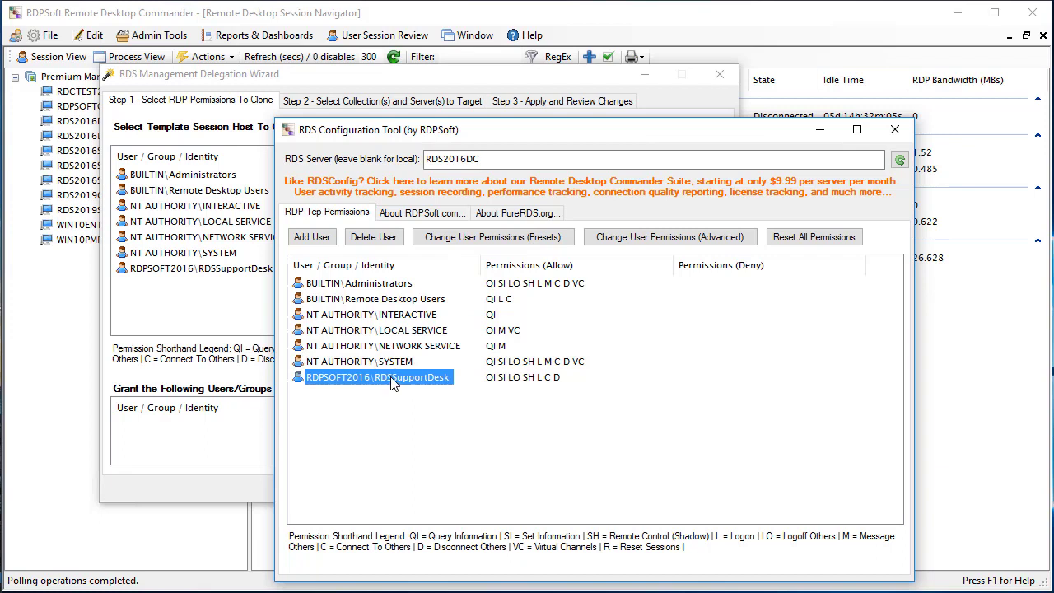
{"action": "left_click", "coordinate": [385, 238]}
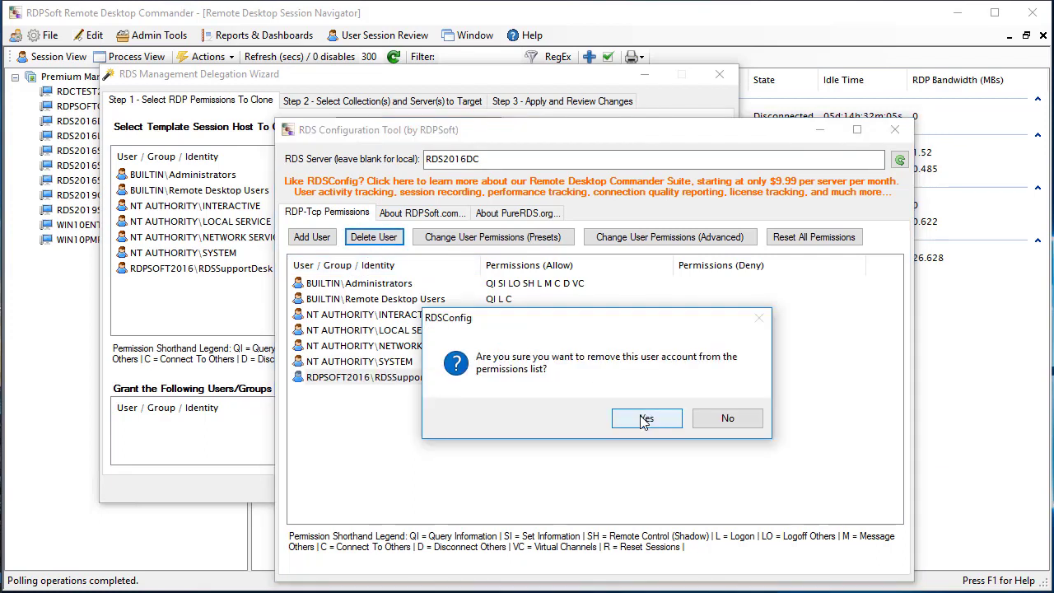
{"action": "left_click", "coordinate": [644, 419]}
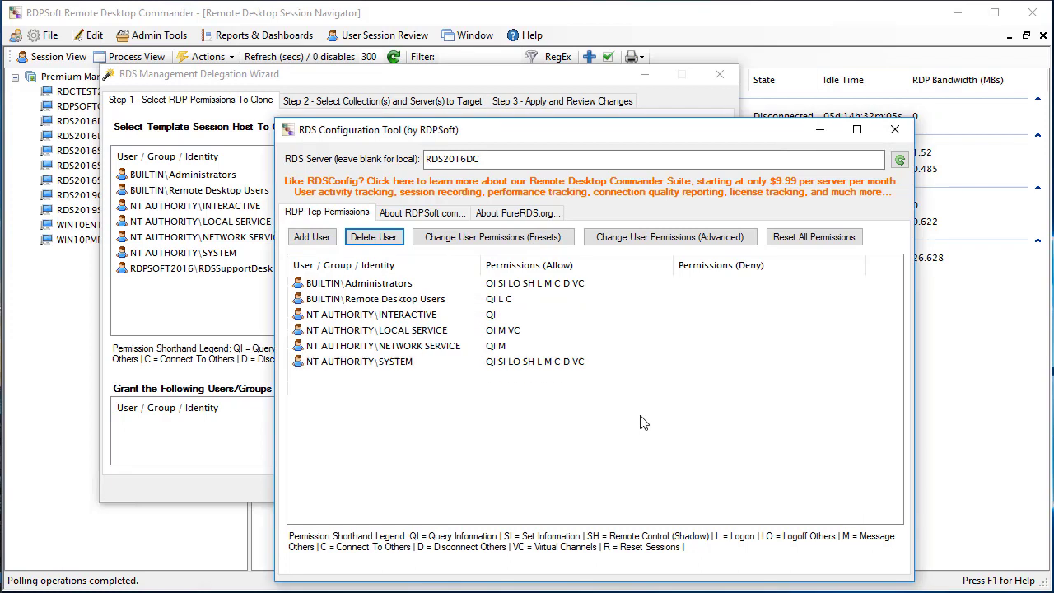
{"action": "left_click", "coordinate": [894, 130]}
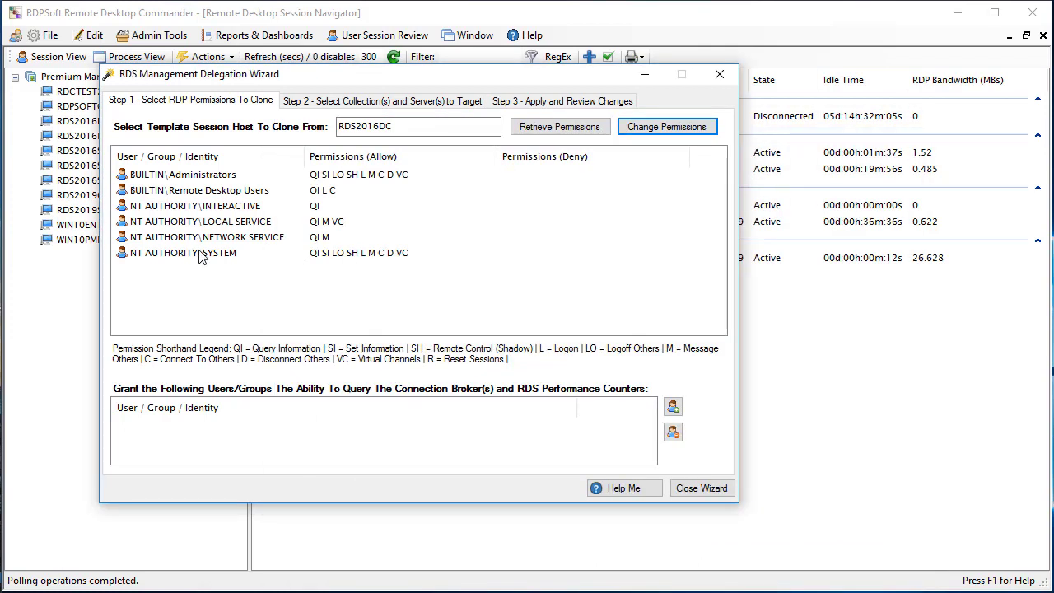
Step: Add the account RDPSoft2016\RDSSupportDesk with the Full Access preset to the RDP permissions of RDS2016DC
{"action": "left_click", "coordinate": [659, 127]}
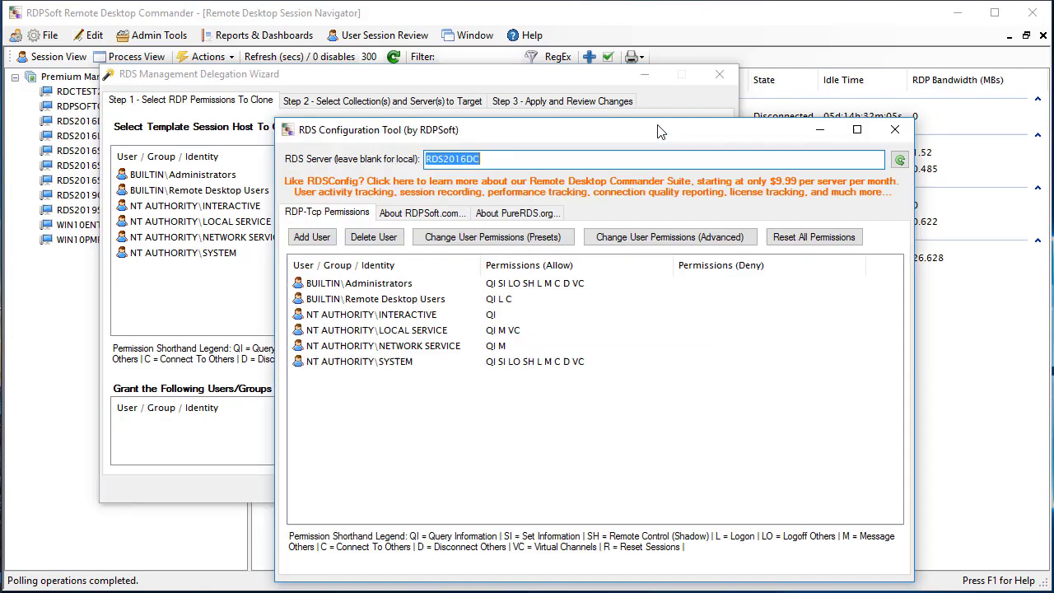
{"action": "left_click", "coordinate": [315, 238]}
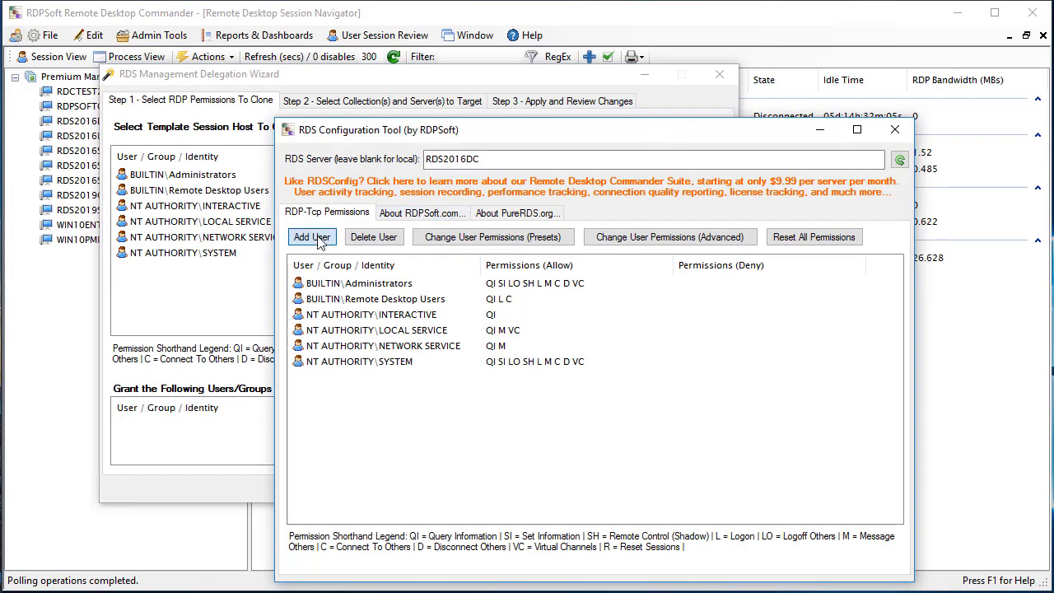
{"action": "left_click", "coordinate": [507, 284]}
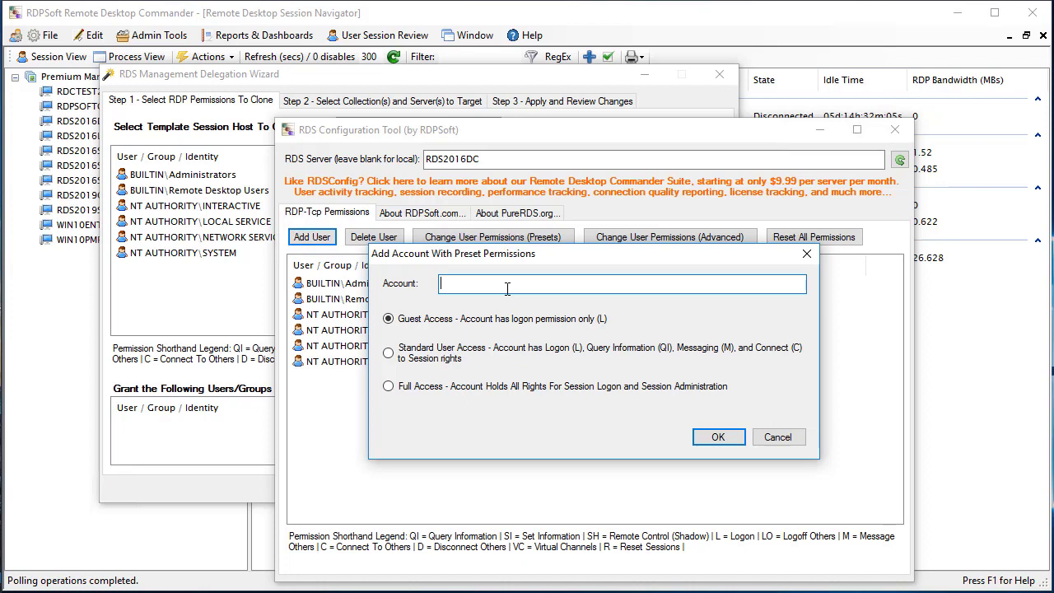
{"action": "type", "text": "RDPSoft2016\\RDSSupportDesk"}
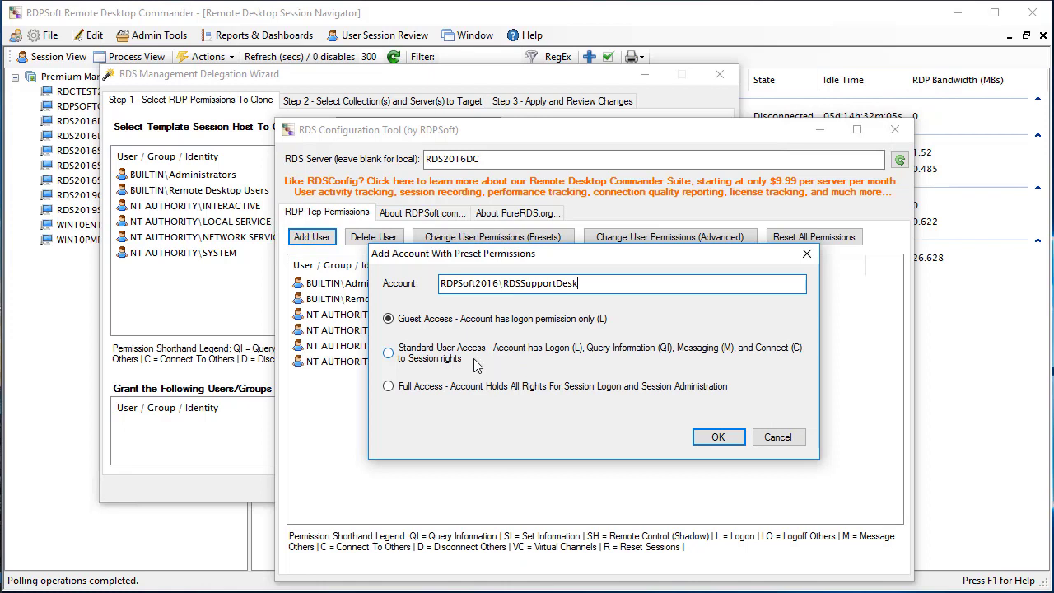
{"action": "left_click", "coordinate": [404, 387]}
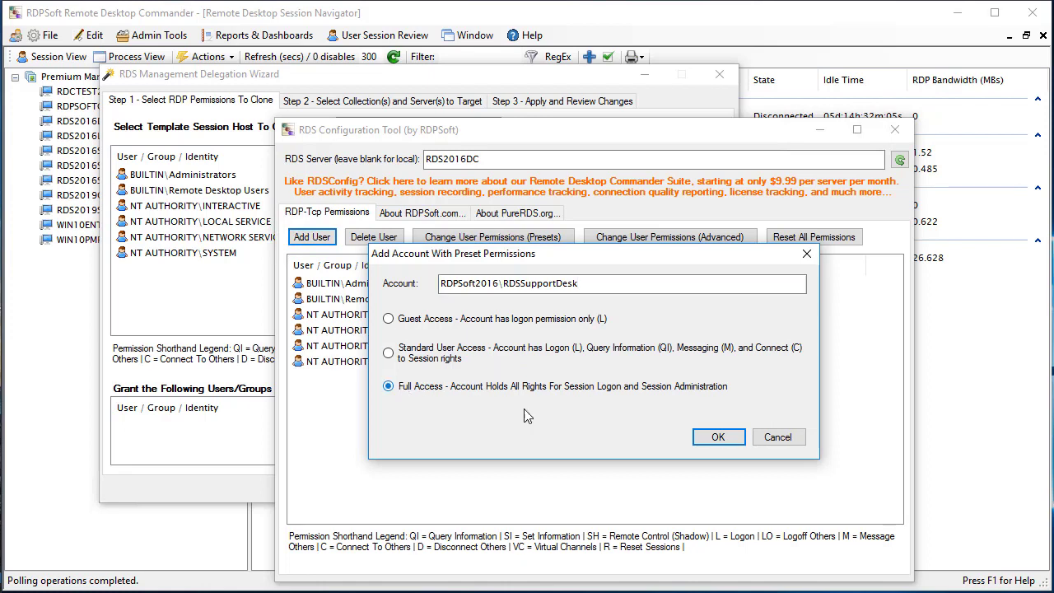
{"action": "left_click", "coordinate": [715, 438]}
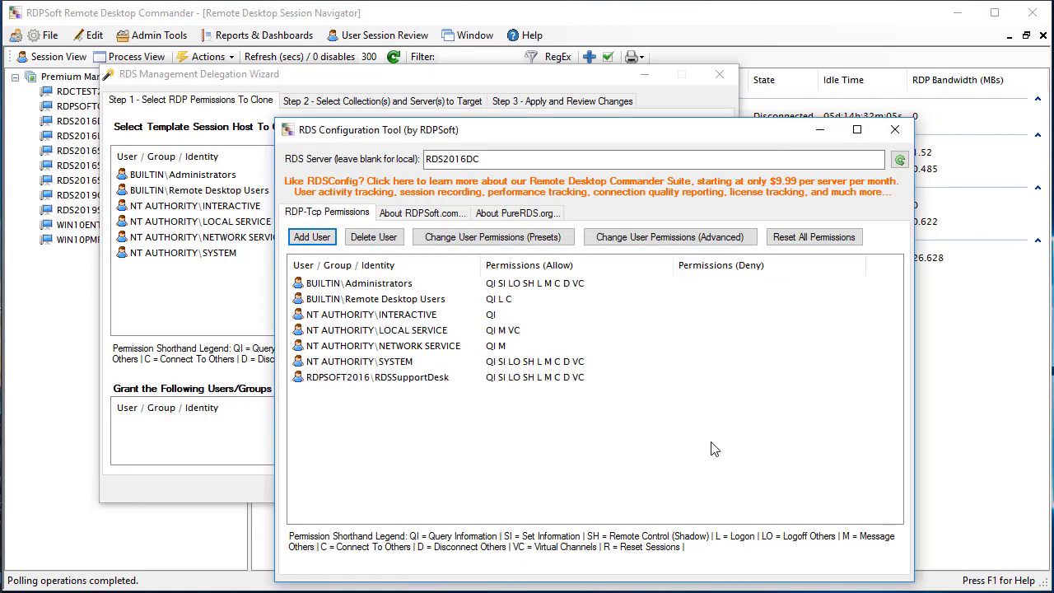
{"action": "left_click", "coordinate": [895, 130]}
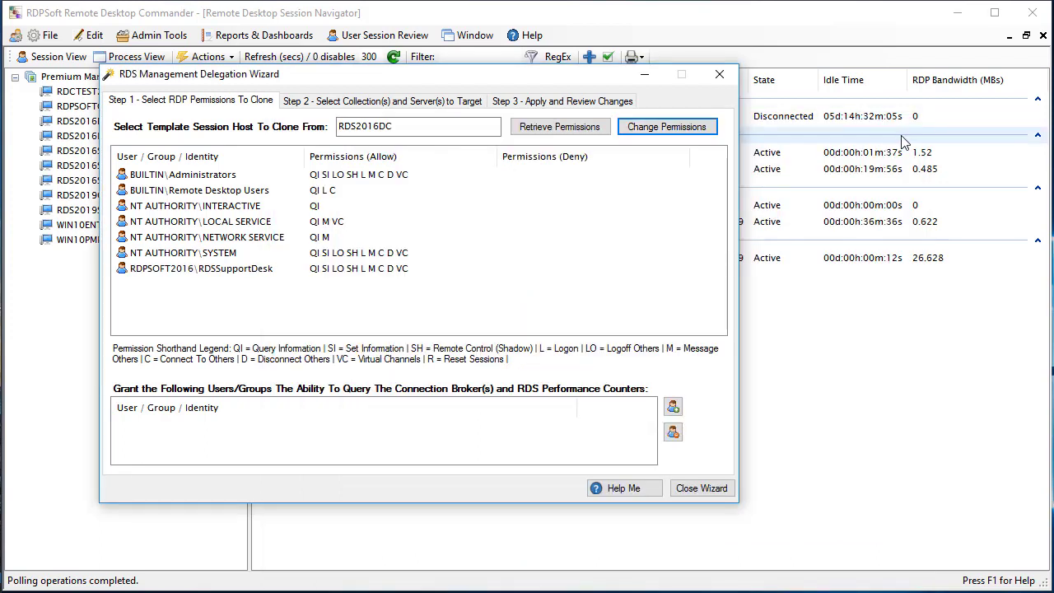
Step: Grant the RDPSOFT2016\RDSSupportDesk group the ability to query the connection brokers
{"action": "left_click", "coordinate": [208, 271]}
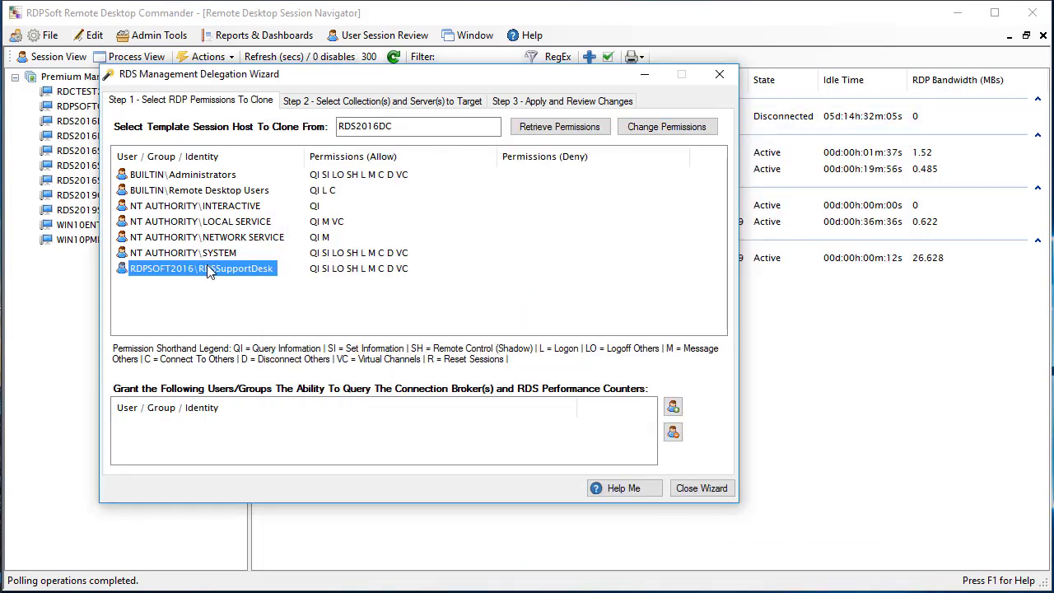
{"action": "right_click", "coordinate": [209, 272]}
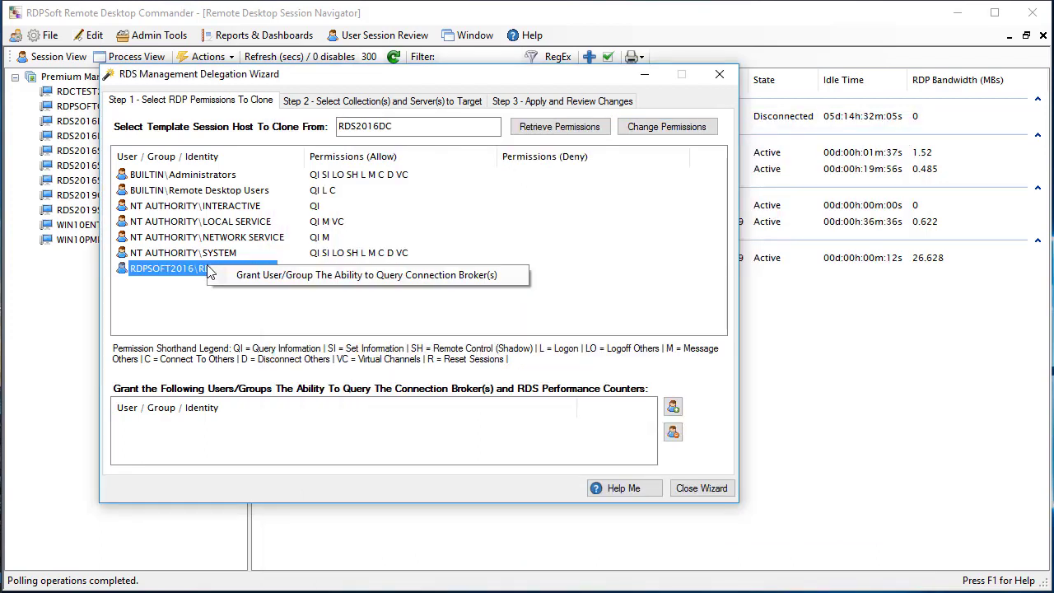
{"action": "left_click", "coordinate": [281, 278]}
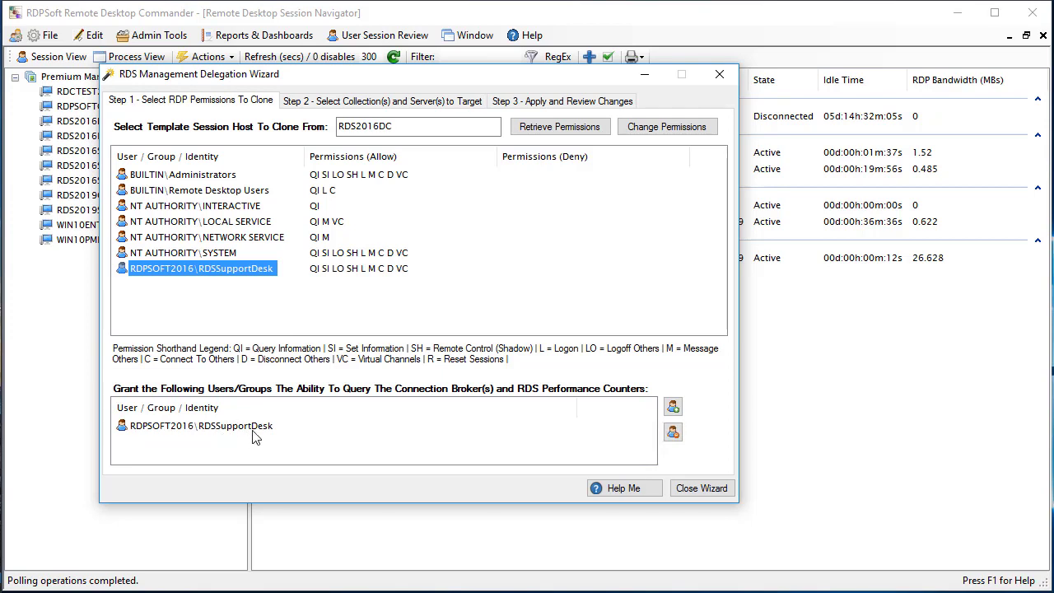
Step: Add rds2019CB as a connection broker in Step 2 of the delegation wizard
{"action": "left_click", "coordinate": [333, 101]}
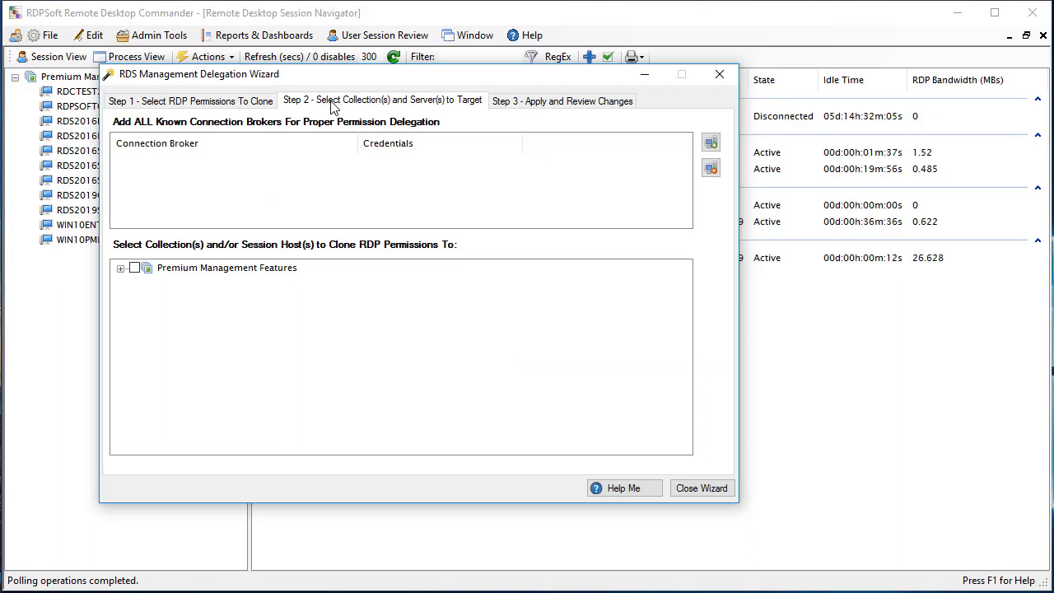
{"action": "left_click", "coordinate": [711, 144]}
{"action": "type", "text": "rds2019CB"}
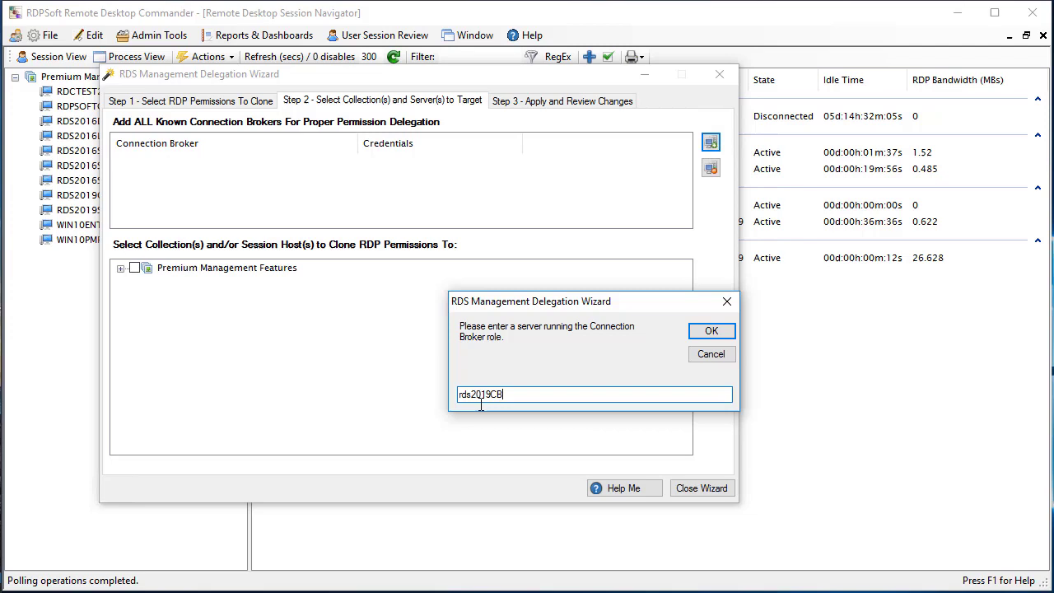
{"action": "left_click", "coordinate": [711, 330]}
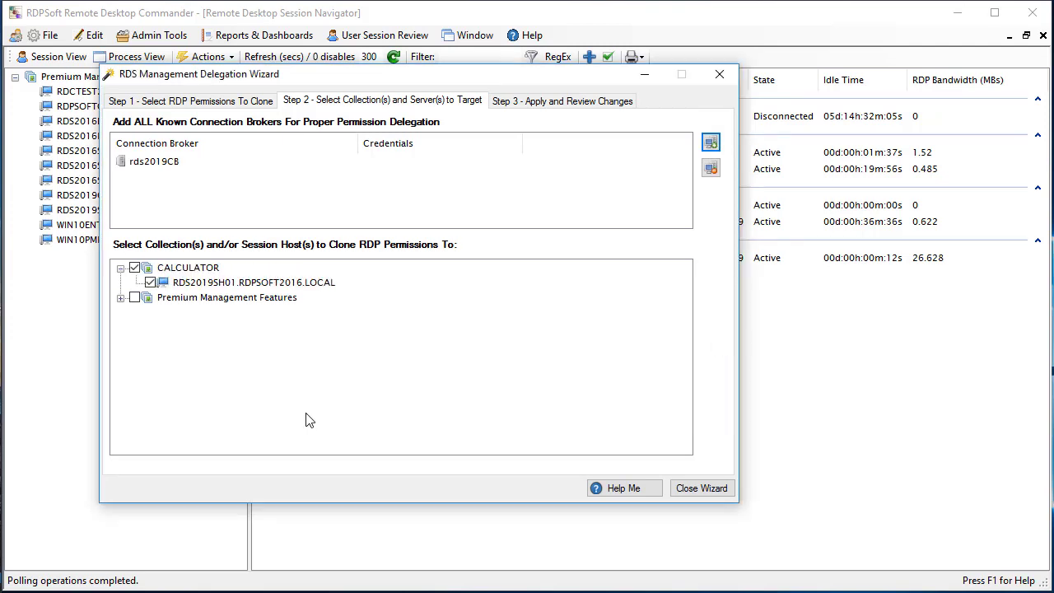
Step: Select the session host RDS2016SH01 under Premium Management Features as a target for cloning the RDP permissions
{"action": "left_click", "coordinate": [121, 298]}
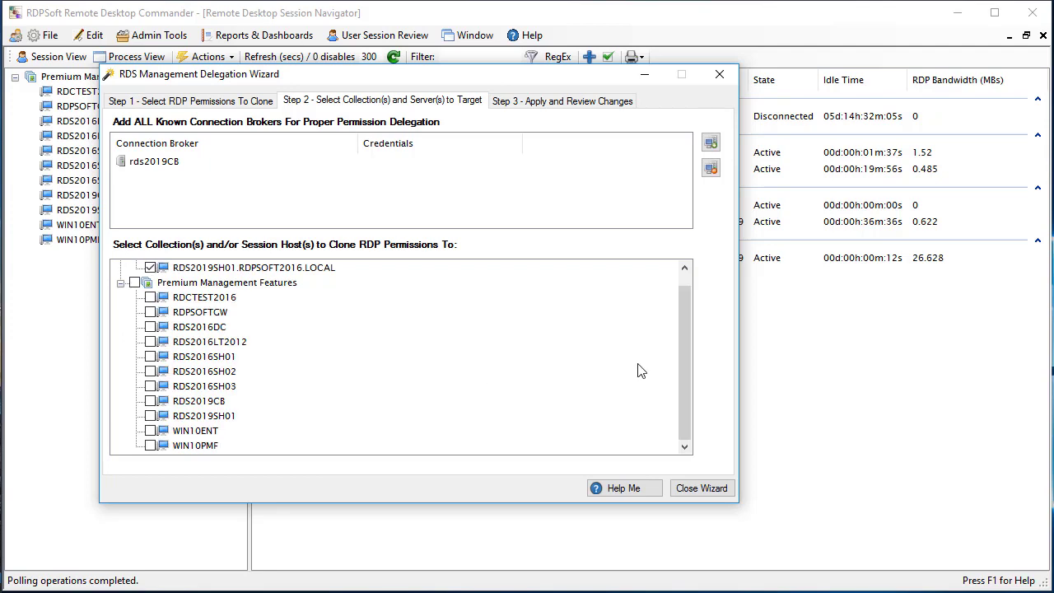
{"action": "left_click_drag", "start_coordinate": [686, 351], "coordinate": [678, 374]}
{"action": "left_click", "coordinate": [150, 356]}
{"action": "left_click_drag", "start_coordinate": [680, 374], "coordinate": [684, 332]}
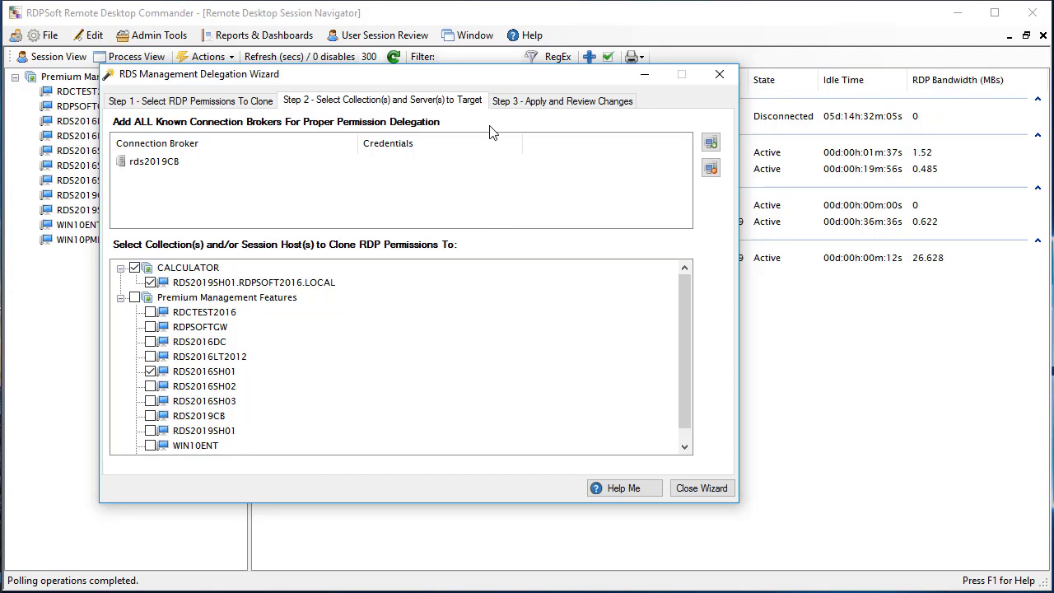
Step: Set shadow policies directly via the registry to View AND Control without asking permission, and apply the delegation changes
{"action": "left_click", "coordinate": [540, 103]}
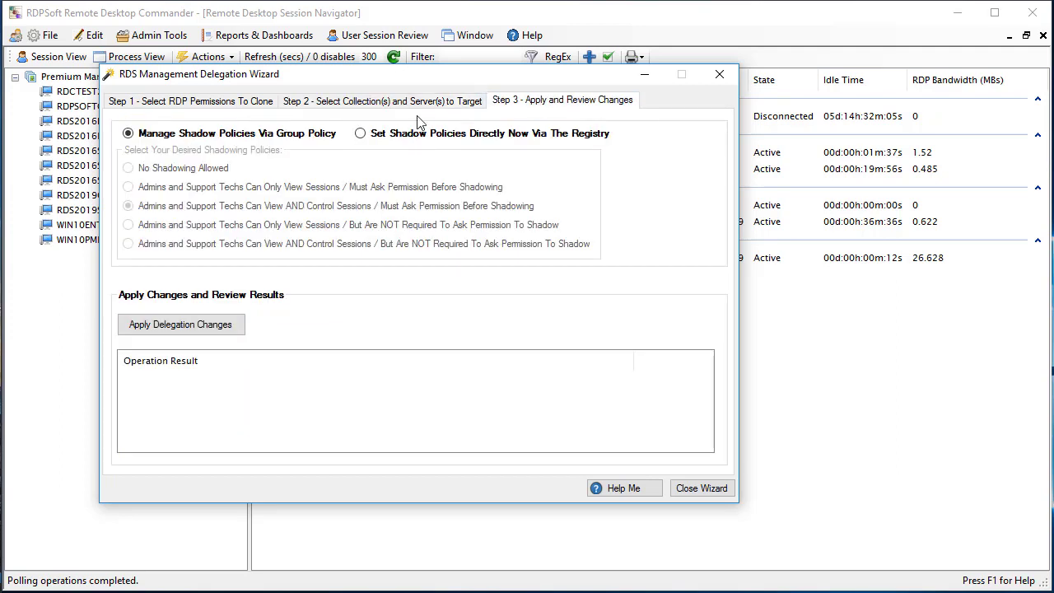
{"action": "left_click", "coordinate": [370, 140]}
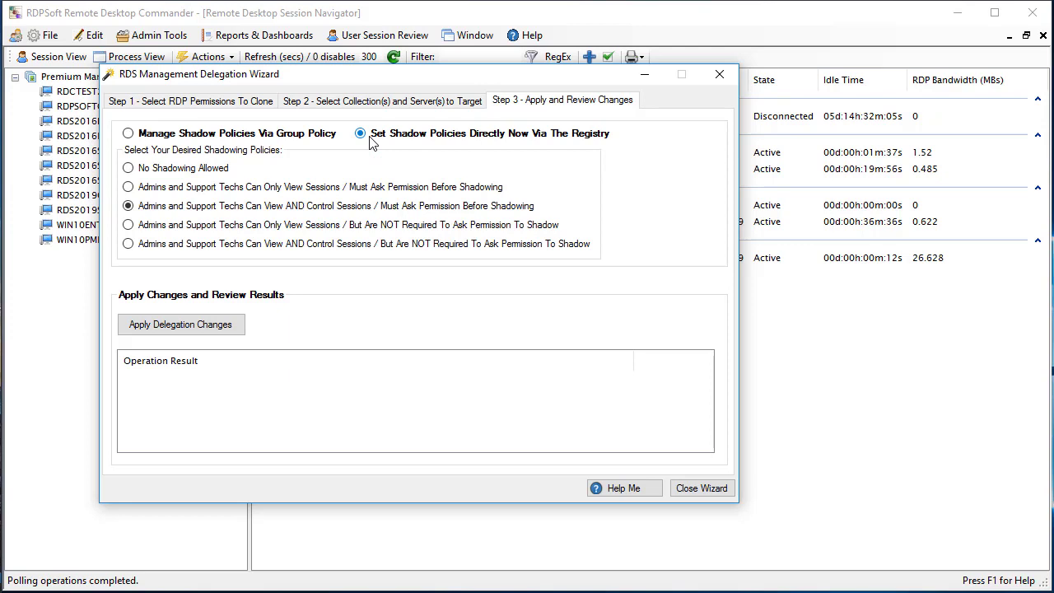
{"action": "left_click", "coordinate": [128, 244]}
{"action": "left_click", "coordinate": [176, 328]}
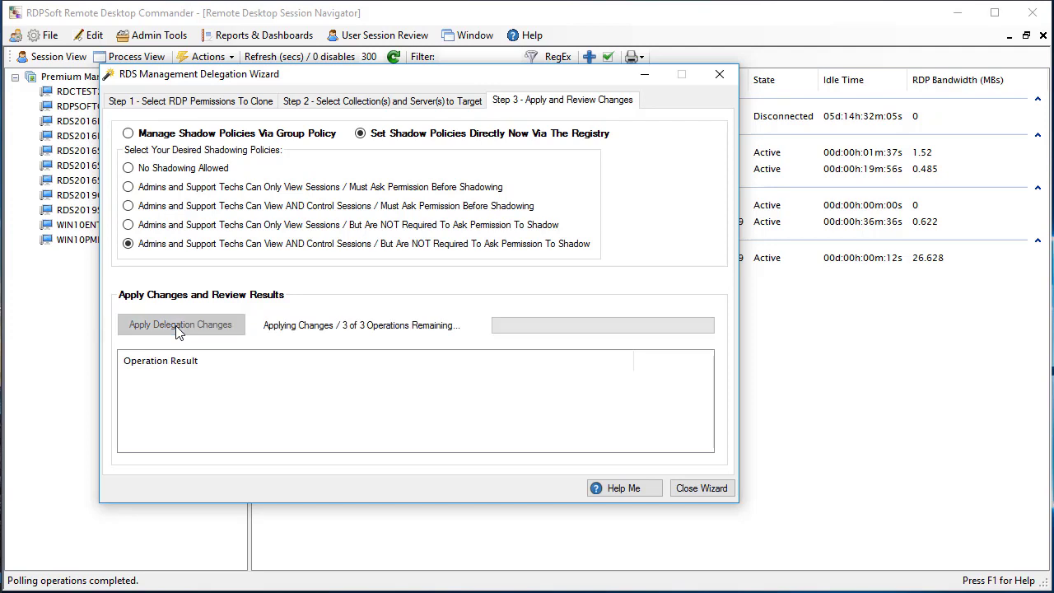